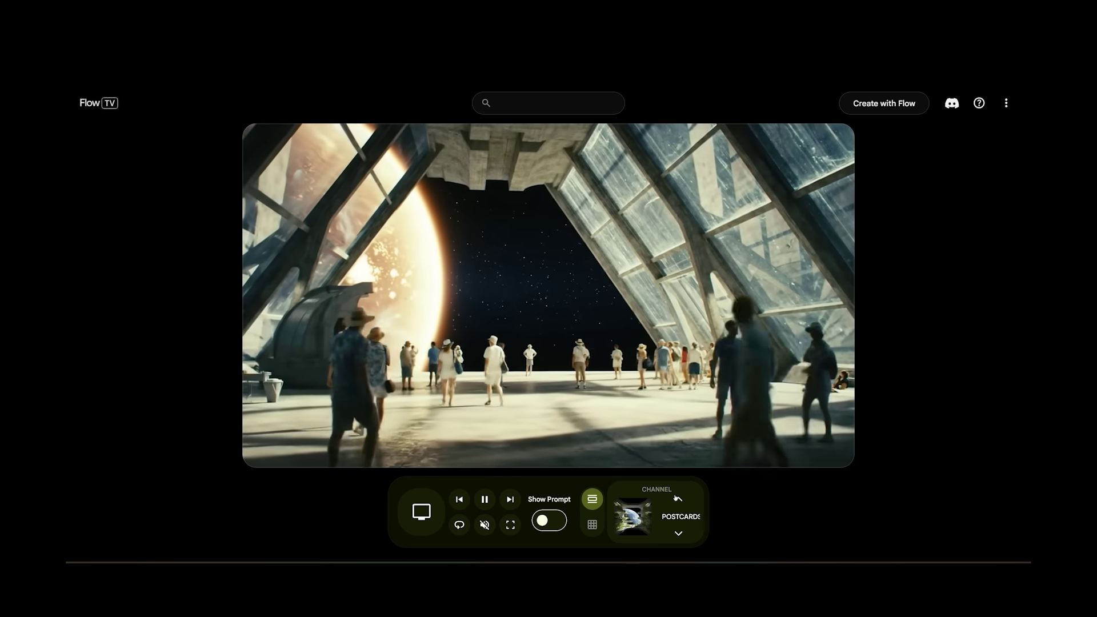
Step: Switch Flow TV to another channel before starting the May 20 - 1619 project
{"action": "left_click", "coordinate": [680, 501]}
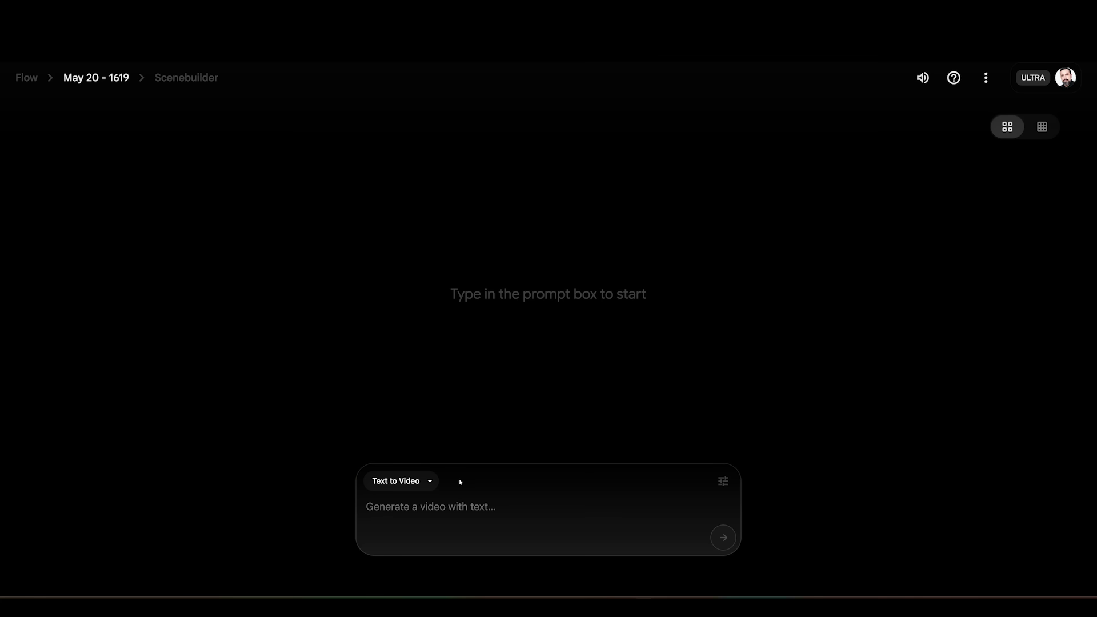
Step: In Text to Video mode, submit the prompt about a 1980s robot stargazing on a suburban rooftop
{"action": "left_click", "coordinate": [420, 484]}
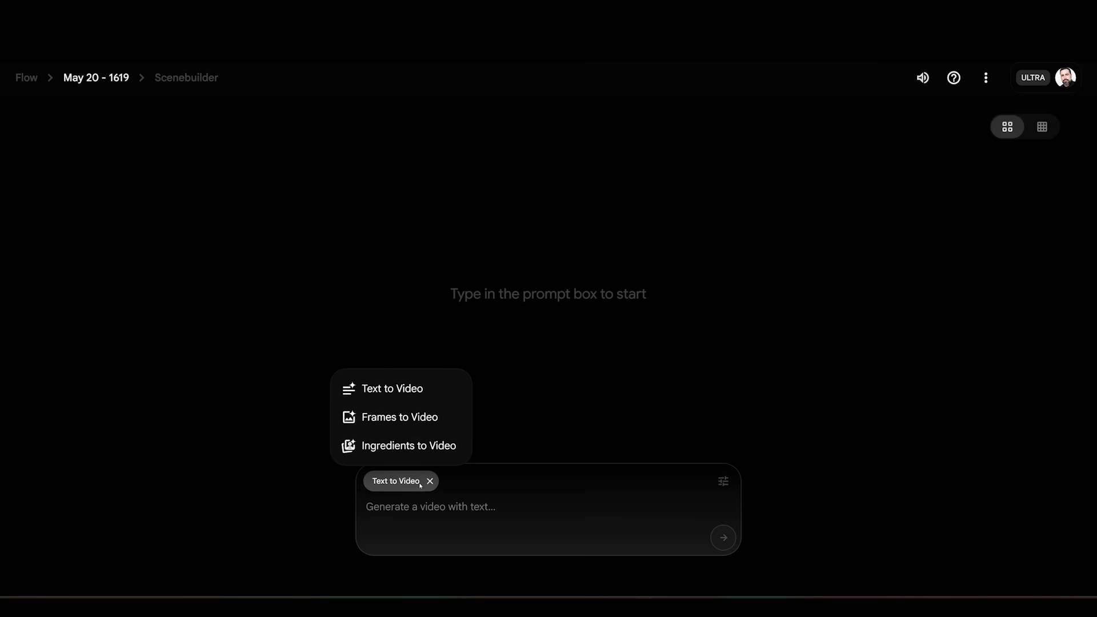
{"action": "left_click", "coordinate": [392, 390]}
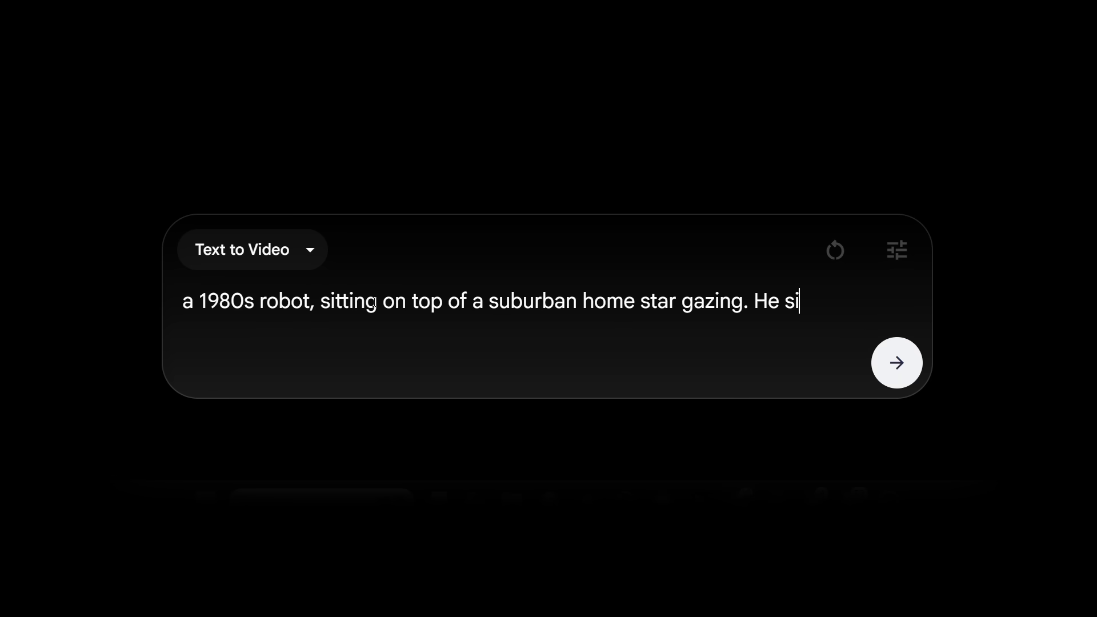
{"action": "type", "text": "a beauf"}
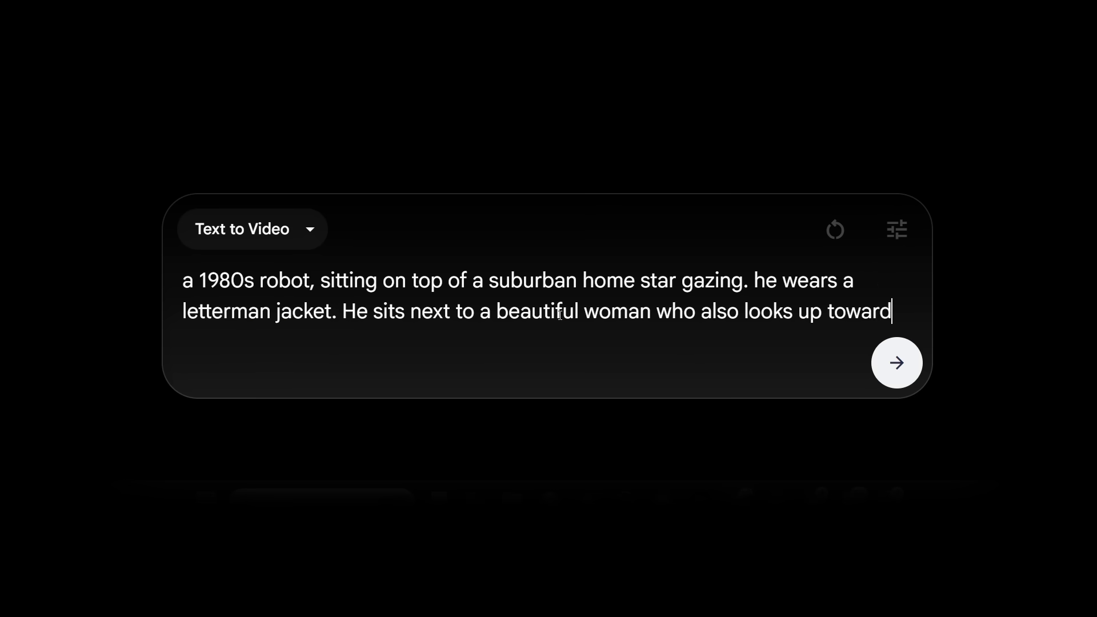
{"action": "type", "text": "ds the stars."}
{"action": "left_click", "coordinate": [897, 364]}
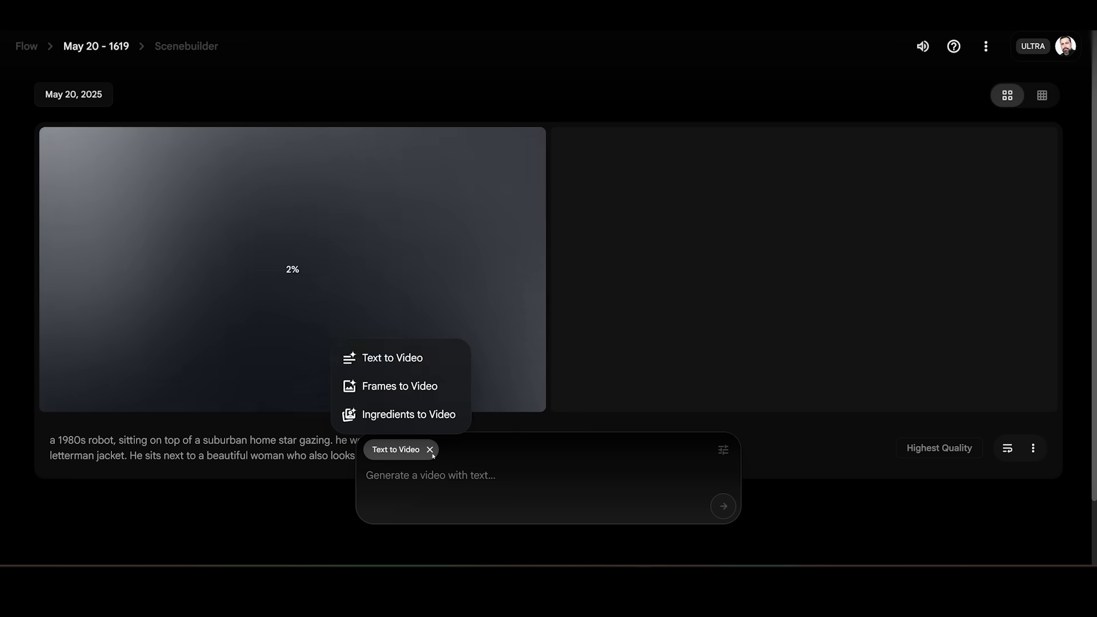
Step: In Frames to Video mode, attach the pink-ghosts-on-grass image as the starting frame
{"action": "left_click", "coordinate": [397, 388]}
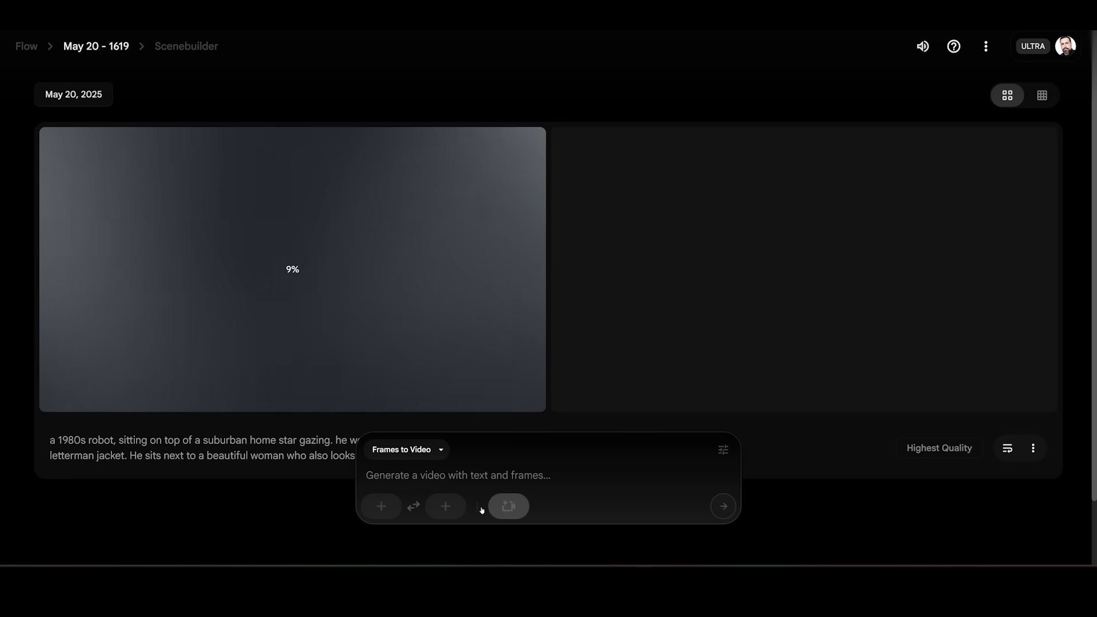
{"action": "left_click", "coordinate": [382, 509]}
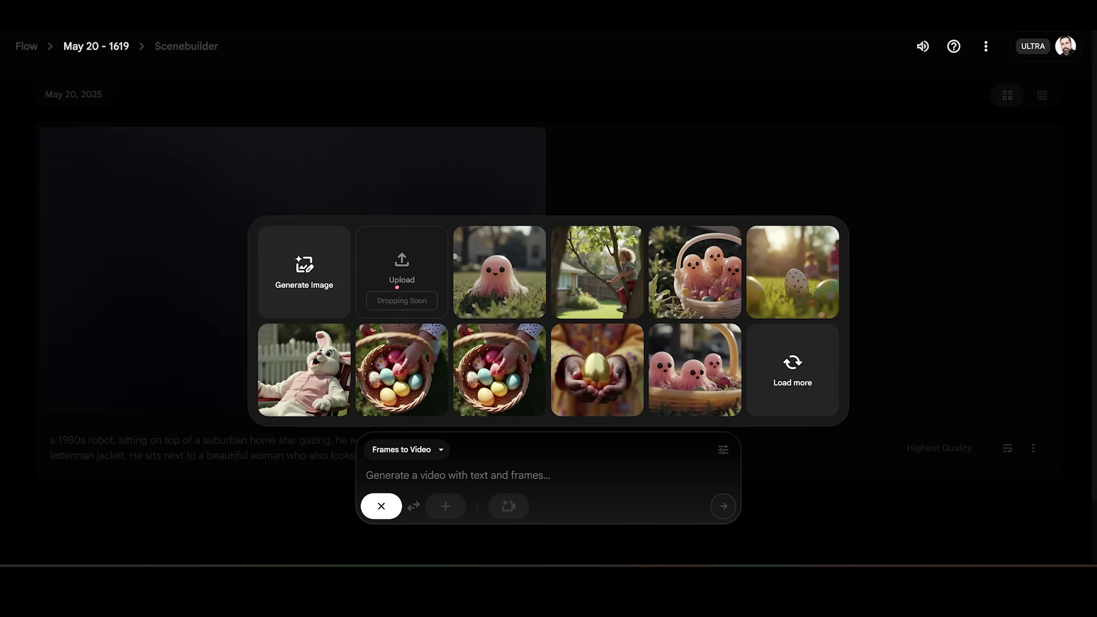
{"action": "left_click", "coordinate": [792, 374]}
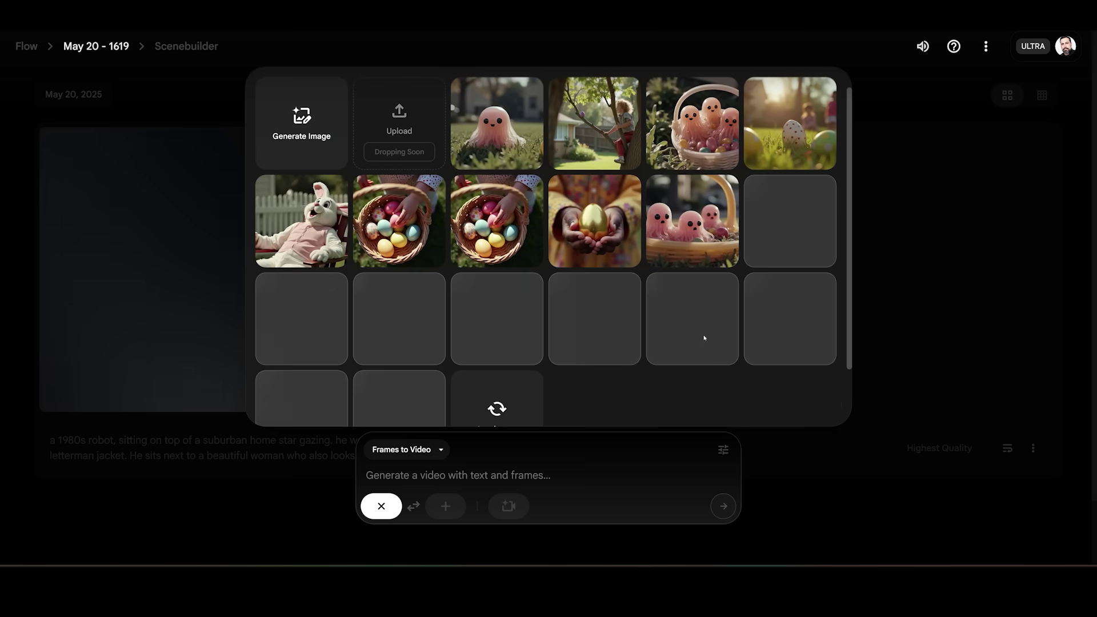
{"action": "scroll", "coordinate": [435, 310], "scroll_direction": "down", "scroll_amount": 1}
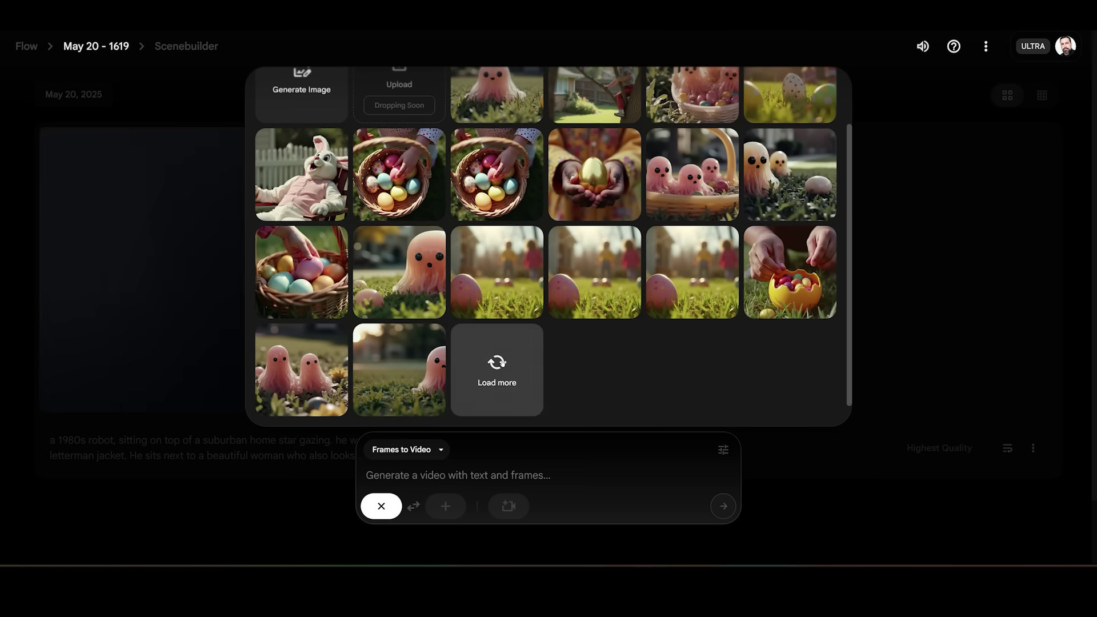
{"action": "left_click", "coordinate": [497, 370]}
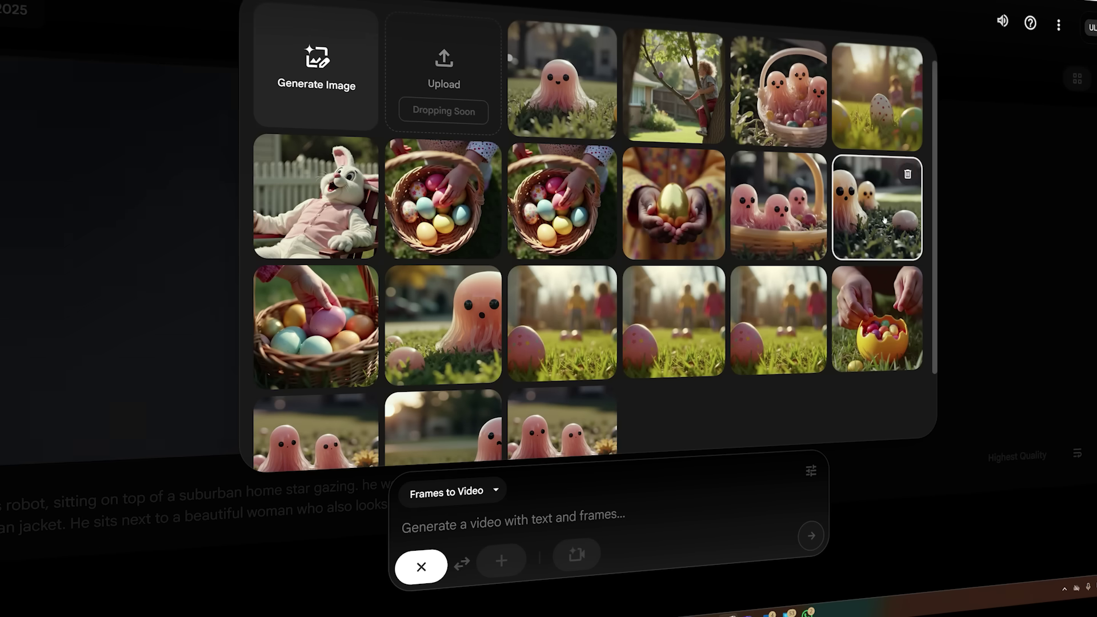
{"action": "left_click", "coordinate": [878, 209]}
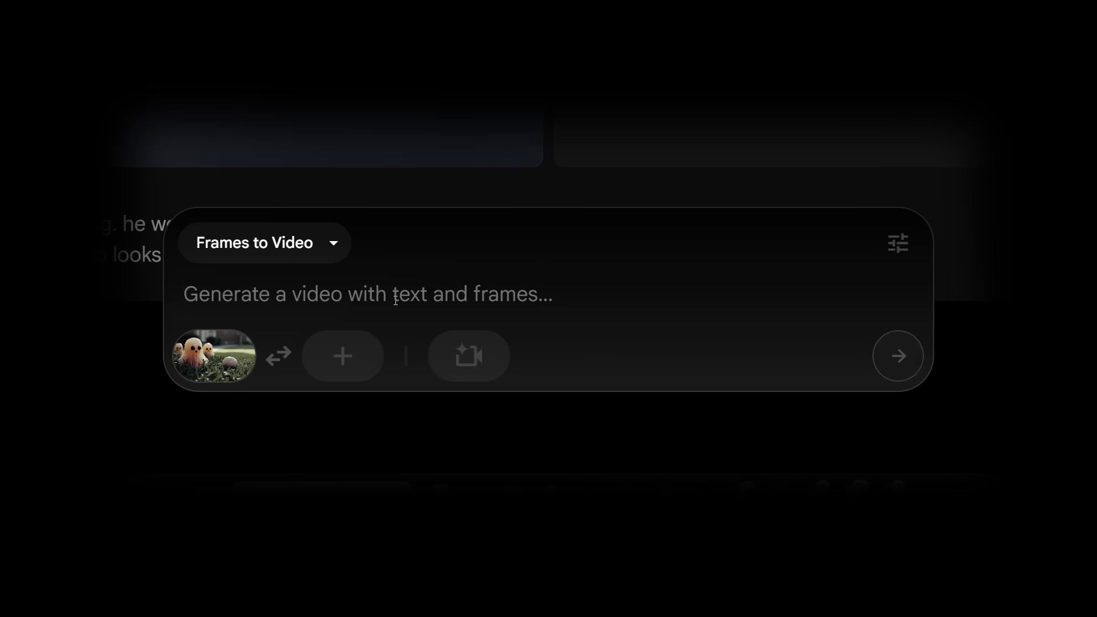
Step: Write the prompt: arc around the egg, which glows at the creature's touch, and it jumps back
{"action": "type", "text": "We slowly arc around the egg as the cresat"}
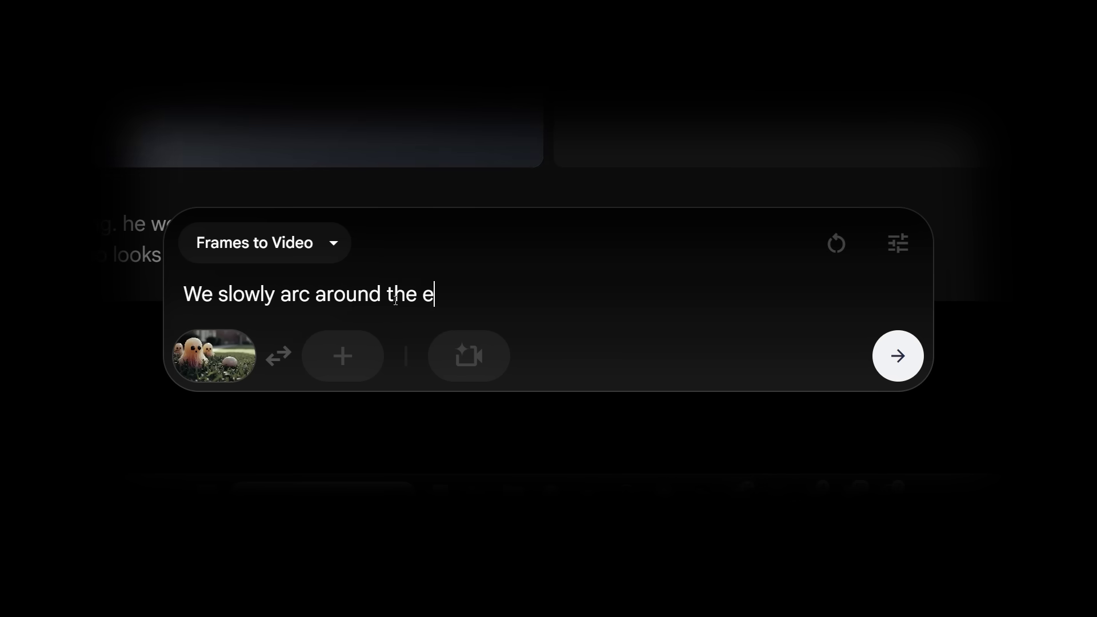
{"action": "key", "text": "BackSpace"}
{"action": "key", "text": "BackSpace"}
{"action": "key", "text": "BackSpace"}
{"action": "type", "text": "ature reaches o"}
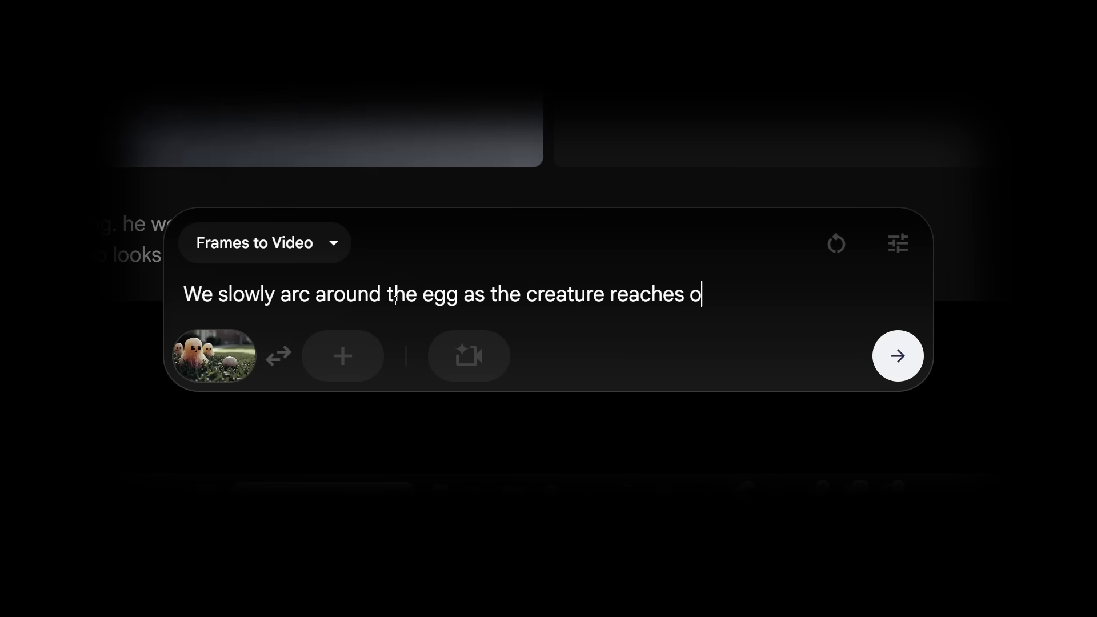
{"action": "type", "text": "ut it's tentical to grab th"}
{"action": "key", "text": "BackSpace"}
{"action": "key", "text": "BackSpace"}
{"action": "key", "text": "BackSpace"}
{"action": "key", "text": "BackSpace"}
{"action": "key", "text": "BackSpace"}
{"action": "type", "text": "rab "}
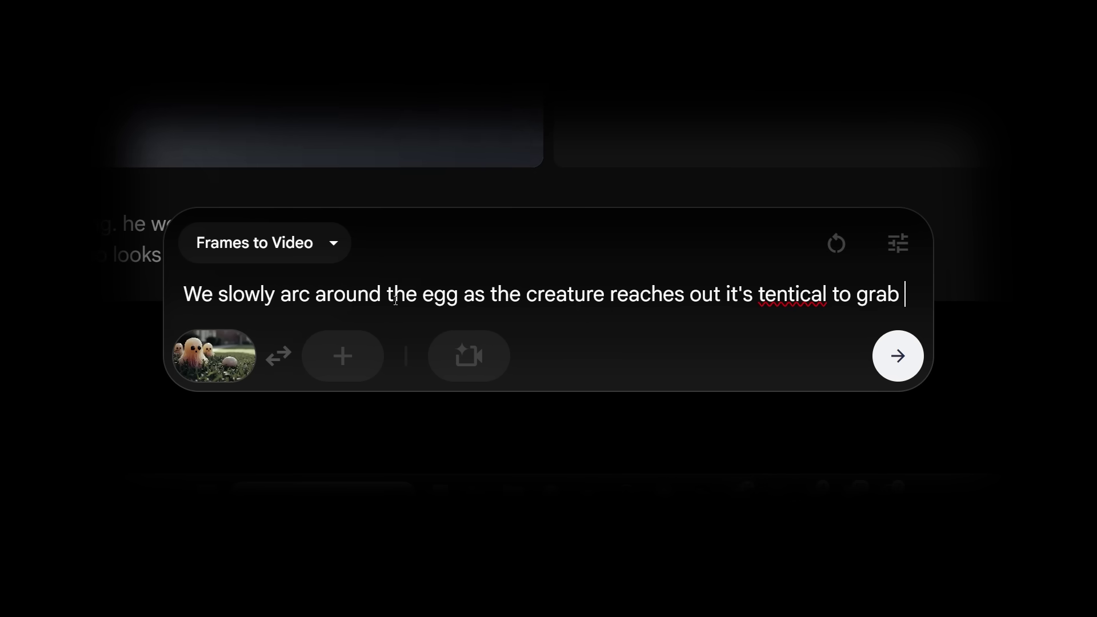
{"action": "type", "text": "the egg.  As soon as he touches the ef"}
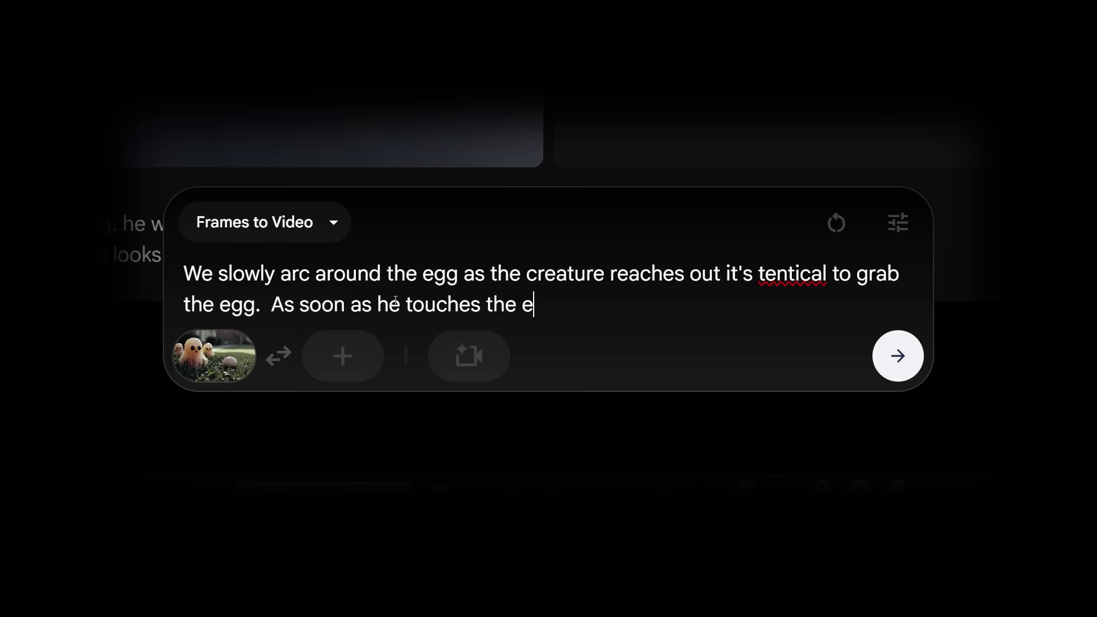
{"action": "key", "text": "BackSpace"}
{"action": "type", "text": "gg it glos"}
{"action": "key", "text": "BackSpace"}
{"action": "type", "text": "ws.  The creature jumps back in fear."}
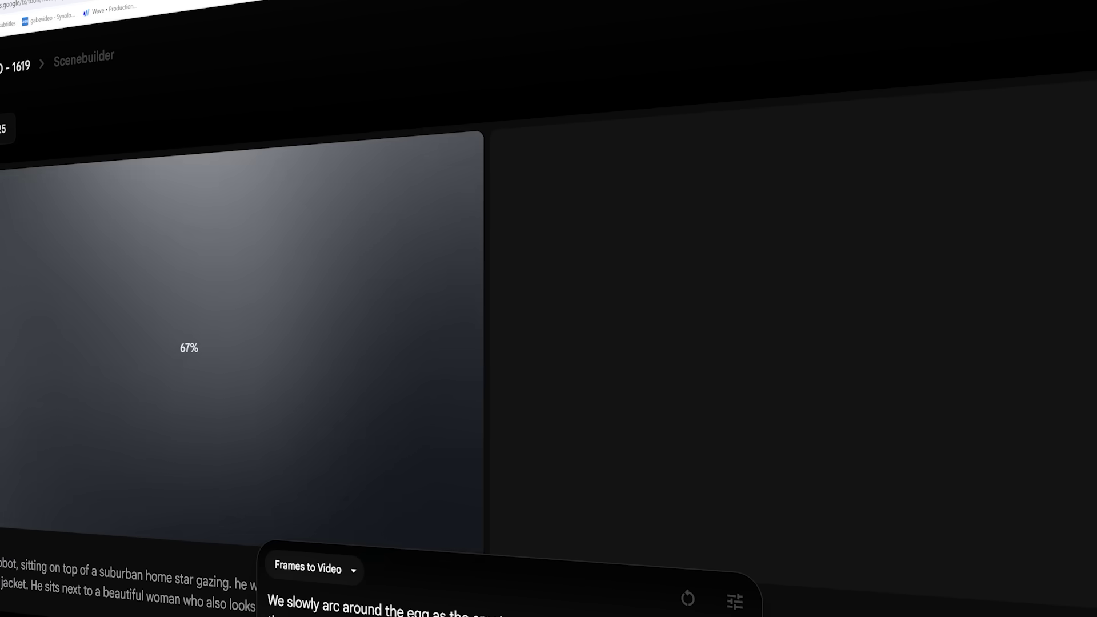
{"action": "left_click", "coordinate": [469, 355]}
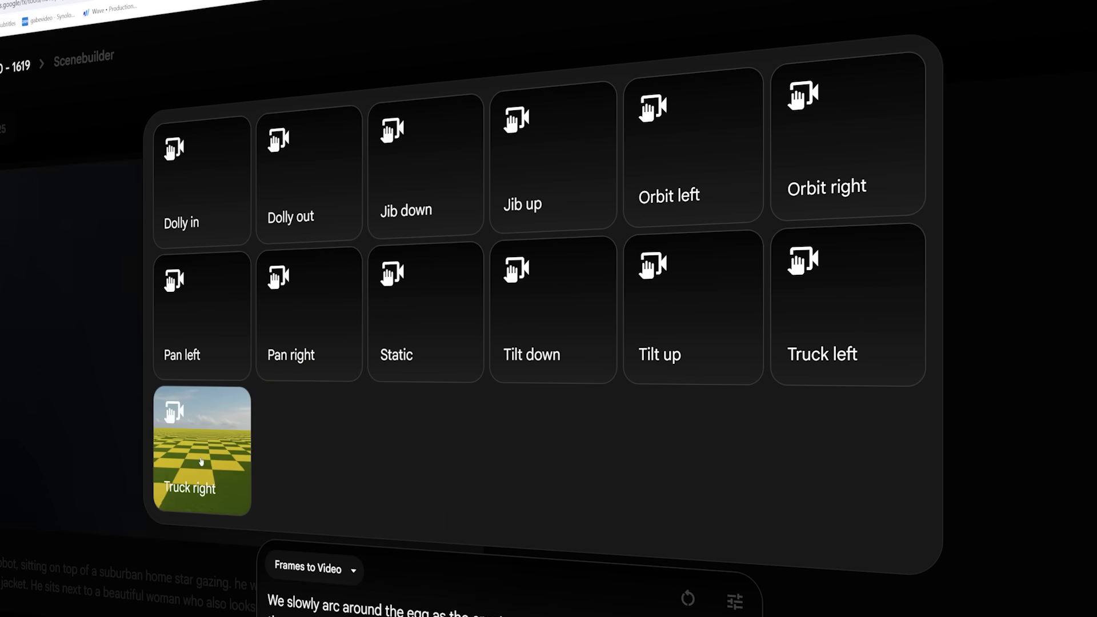
Step: Apply the Orbit right camera move and submit the egg prompt
{"action": "left_click", "coordinate": [812, 163]}
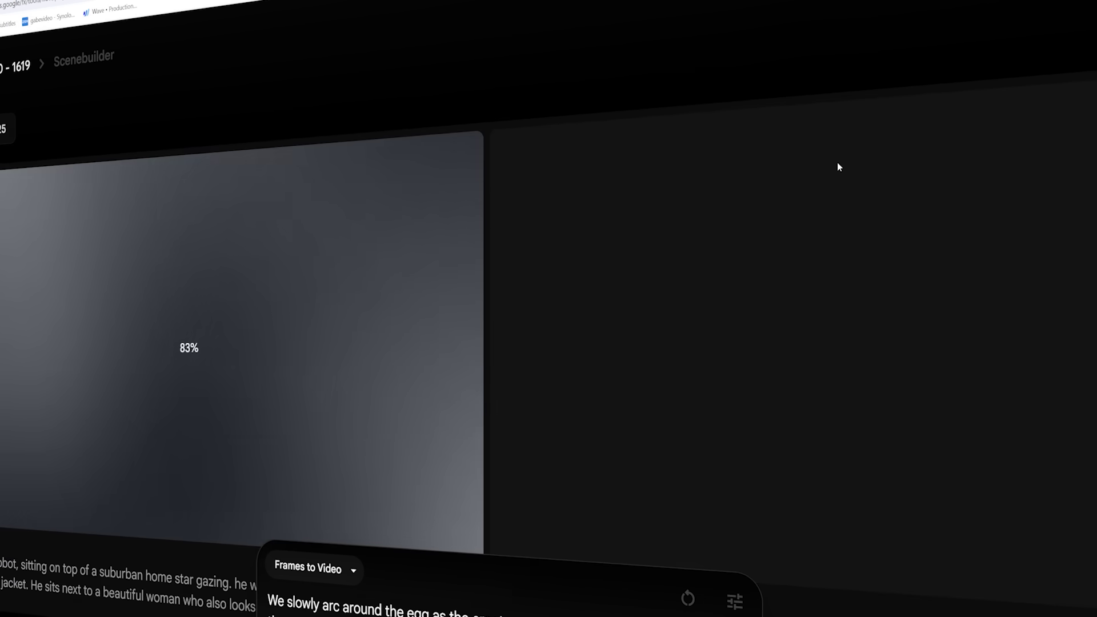
{"action": "left_click", "coordinate": [721, 507]}
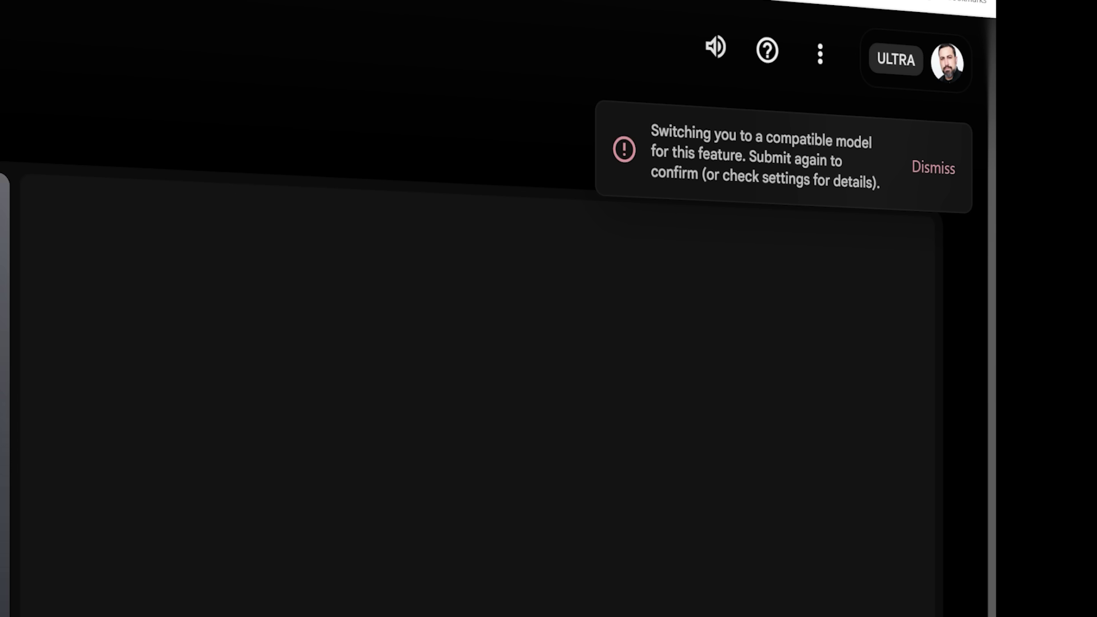
{"action": "left_click", "coordinate": [940, 168]}
Step: Keep generation quality at Fast, resubmit, and play the finished ghost-and-egg clip
{"action": "left_click", "coordinate": [723, 424]}
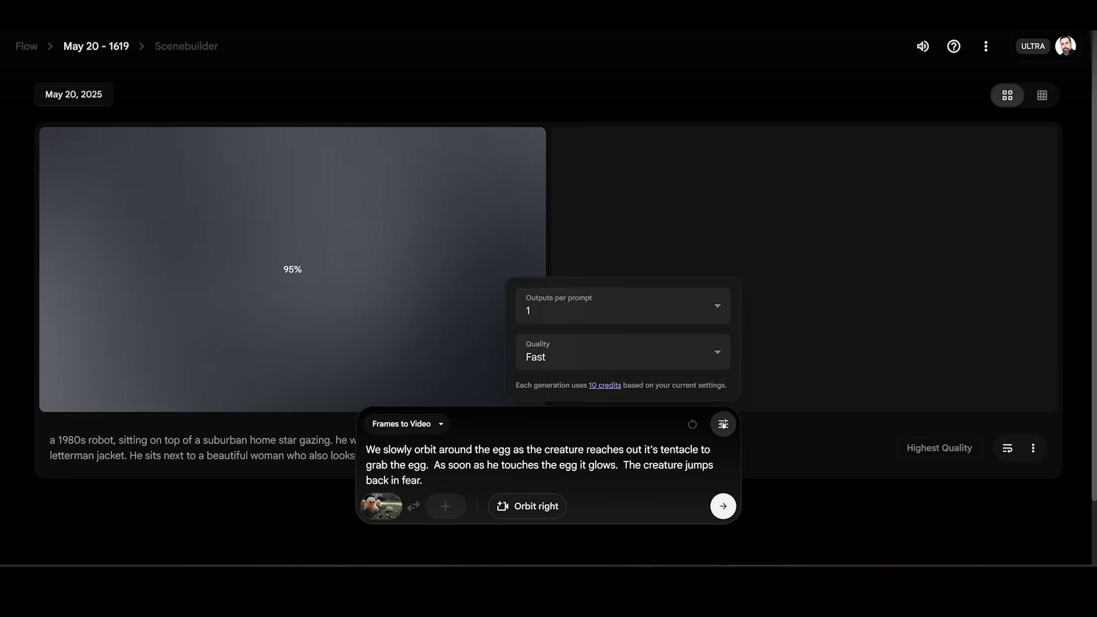
{"action": "left_click", "coordinate": [679, 343]}
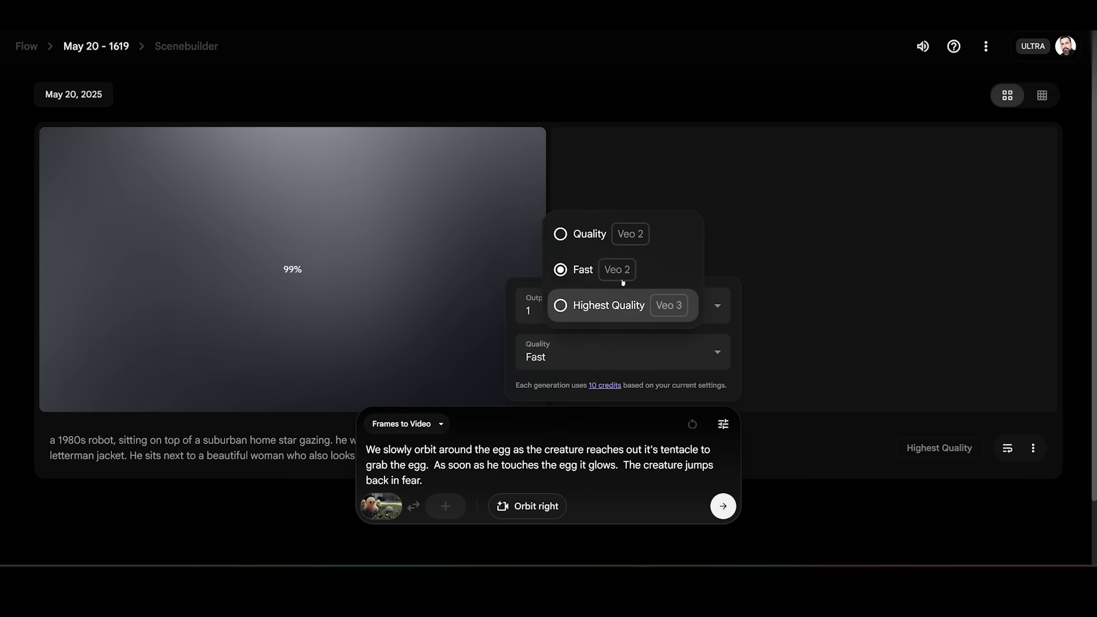
{"action": "left_click", "coordinate": [619, 277]}
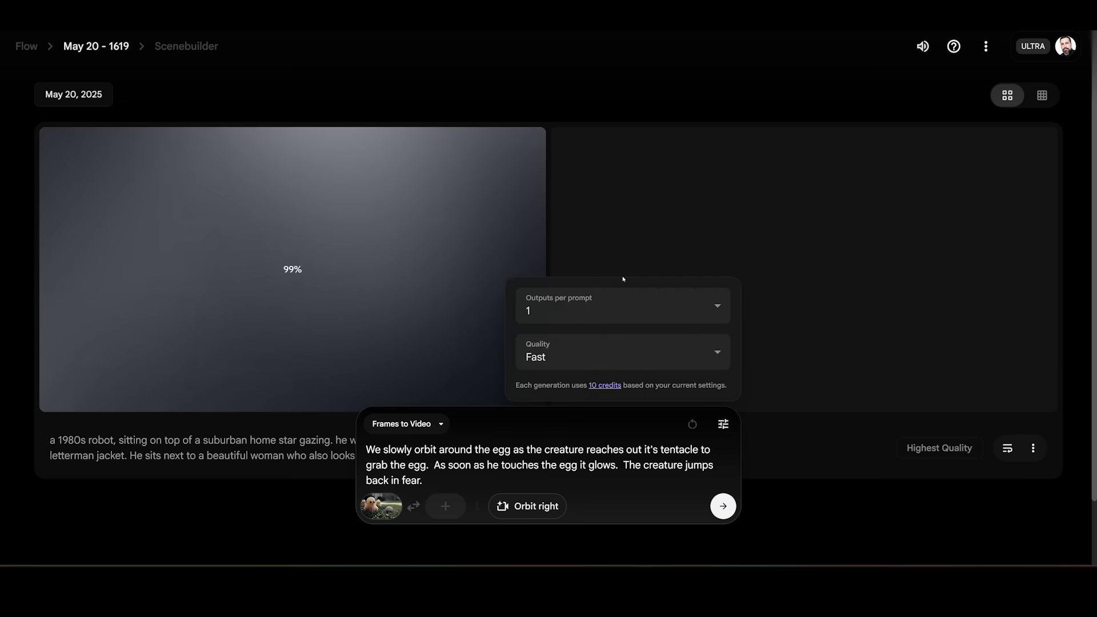
{"action": "left_click", "coordinate": [724, 507]}
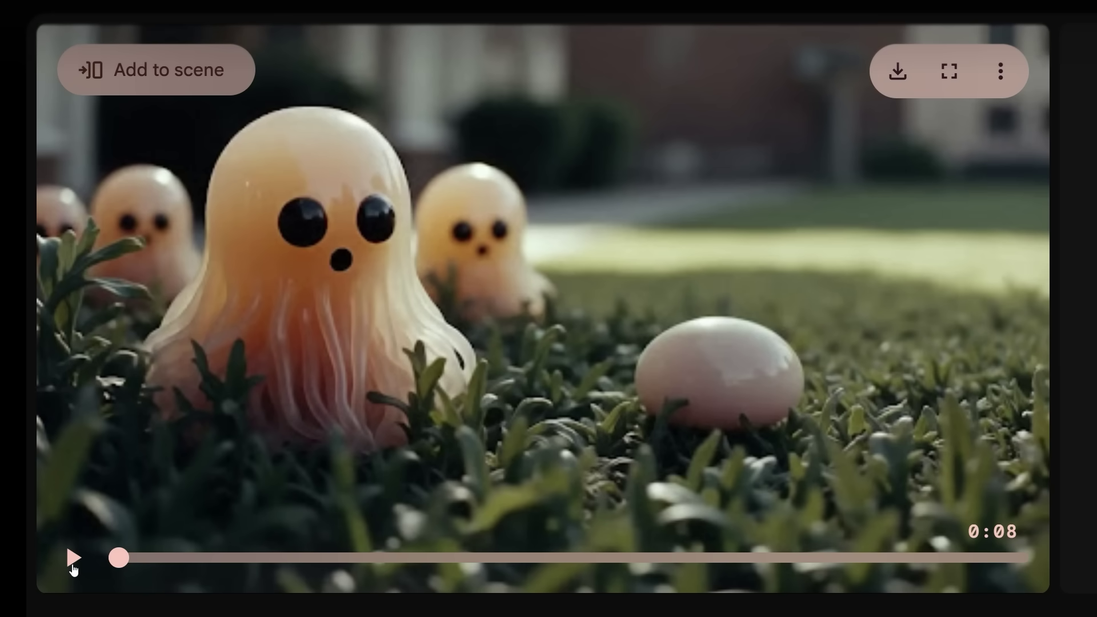
{"action": "left_click", "coordinate": [71, 559]}
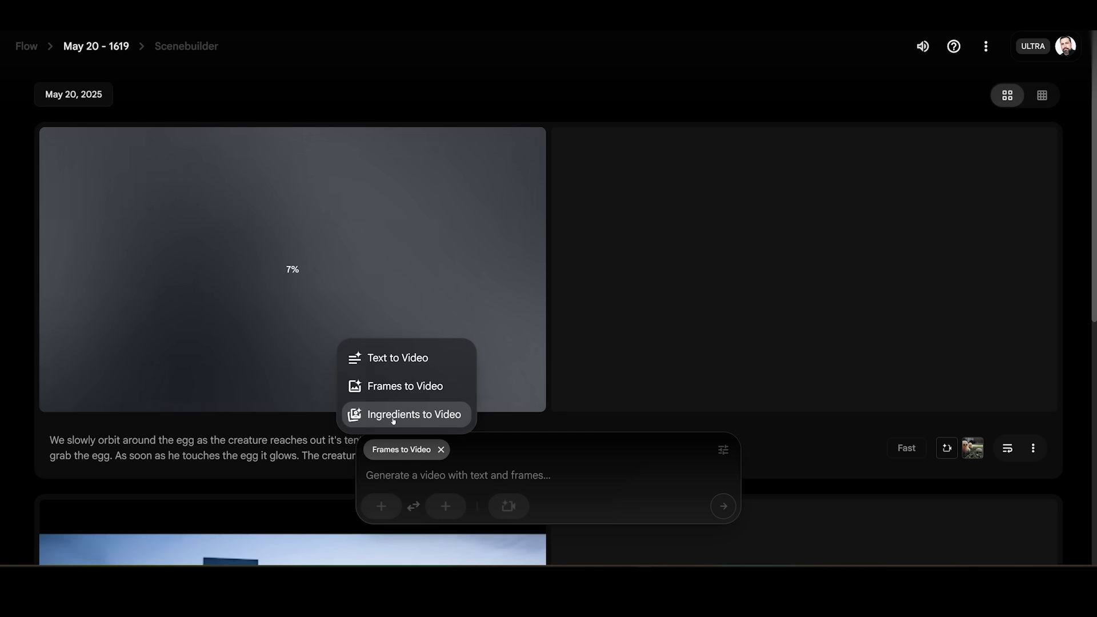
Step: Switch to Ingredients to Video and add the two pink ghosts image as the first ingredient
{"action": "left_click", "coordinate": [394, 420]}
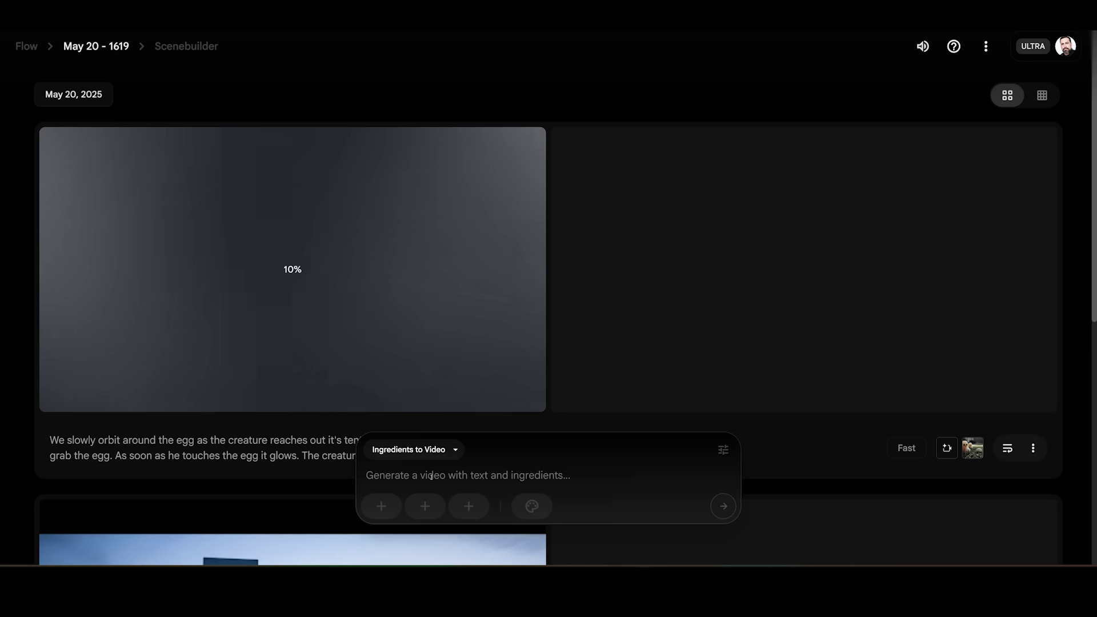
{"action": "left_click", "coordinate": [406, 475]}
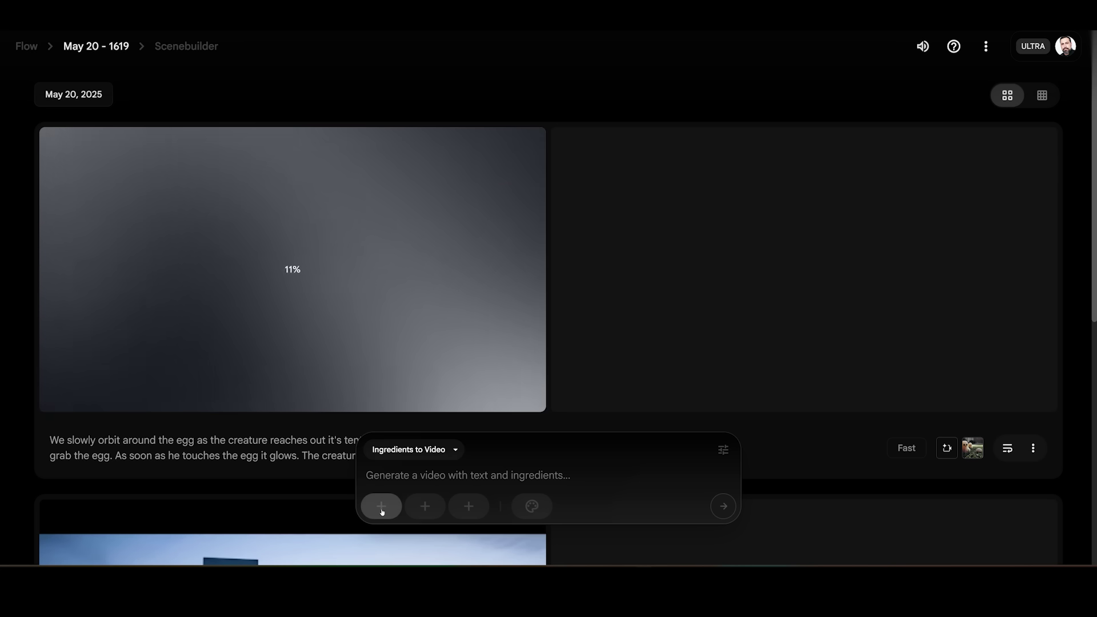
{"action": "left_click", "coordinate": [382, 508]}
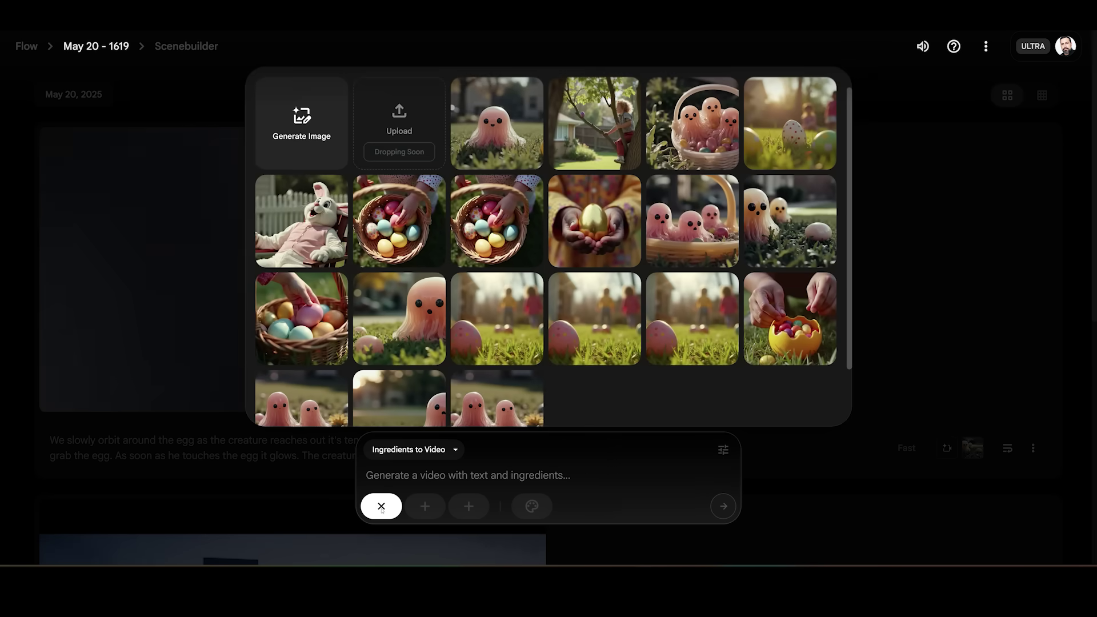
{"action": "scroll", "coordinate": [433, 349], "scroll_direction": "down", "scroll_amount": 1}
{"action": "scroll", "coordinate": [457, 365], "scroll_direction": "up", "scroll_amount": 1}
{"action": "scroll", "coordinate": [475, 377], "scroll_direction": "down", "scroll_amount": 1}
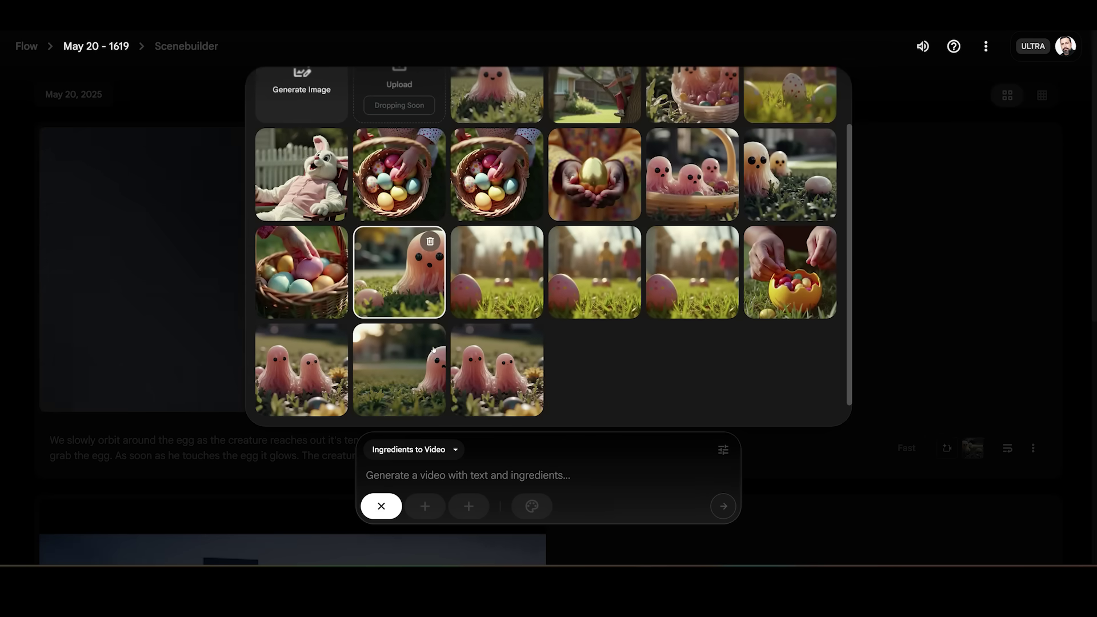
{"action": "left_click", "coordinate": [492, 383]}
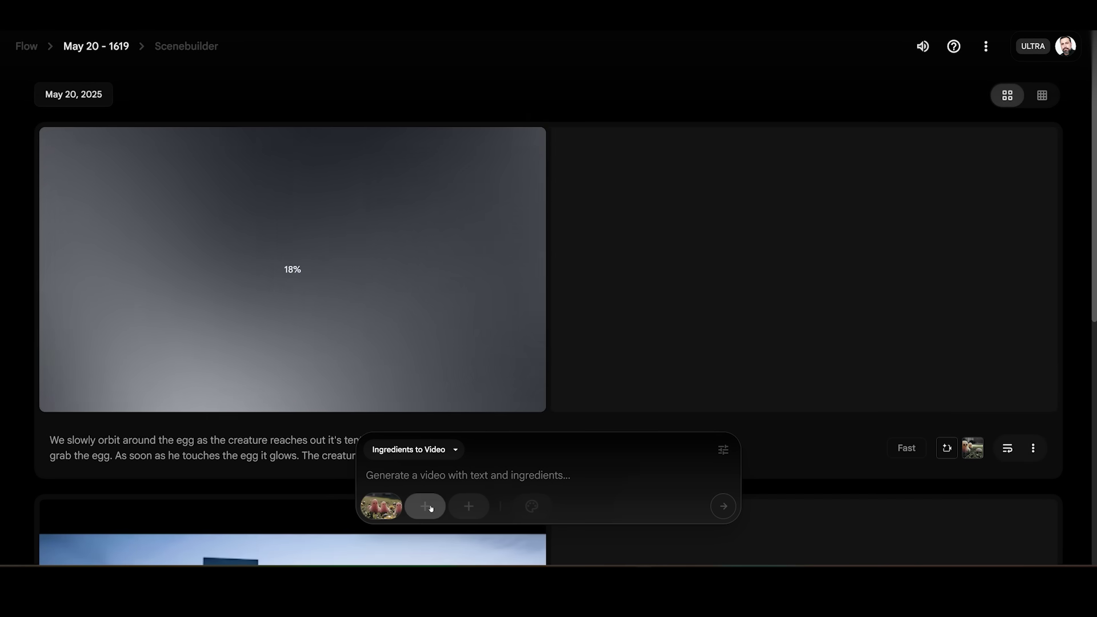
Step: Add the bunny-suit man and egg basket images as the second and third ingredients
{"action": "left_click", "coordinate": [425, 507]}
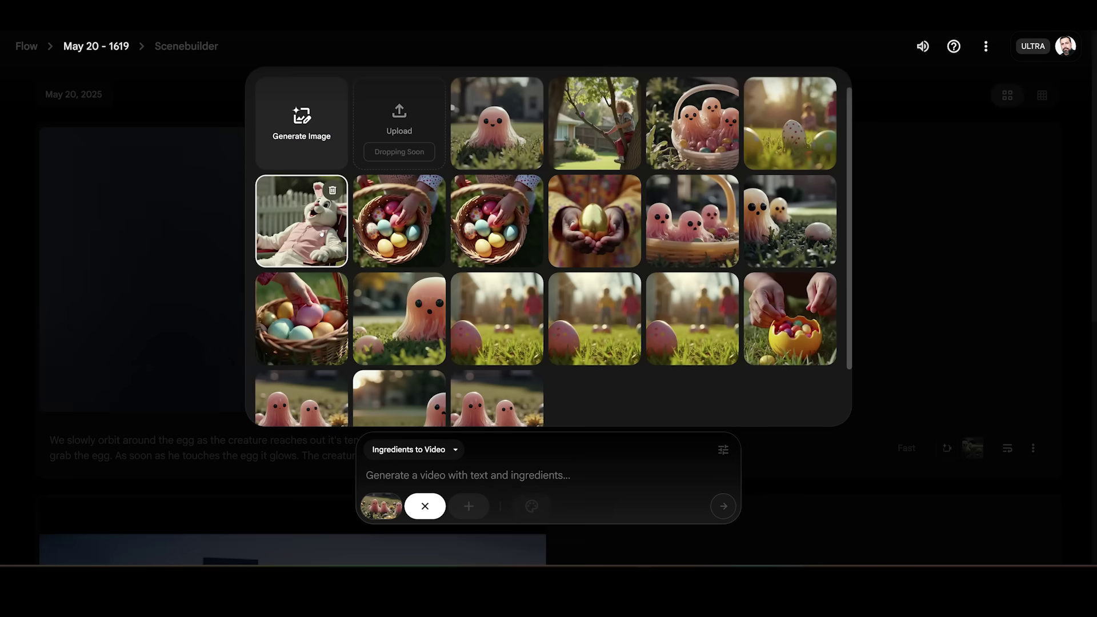
{"action": "left_click", "coordinate": [322, 253]}
{"action": "left_click", "coordinate": [475, 511]}
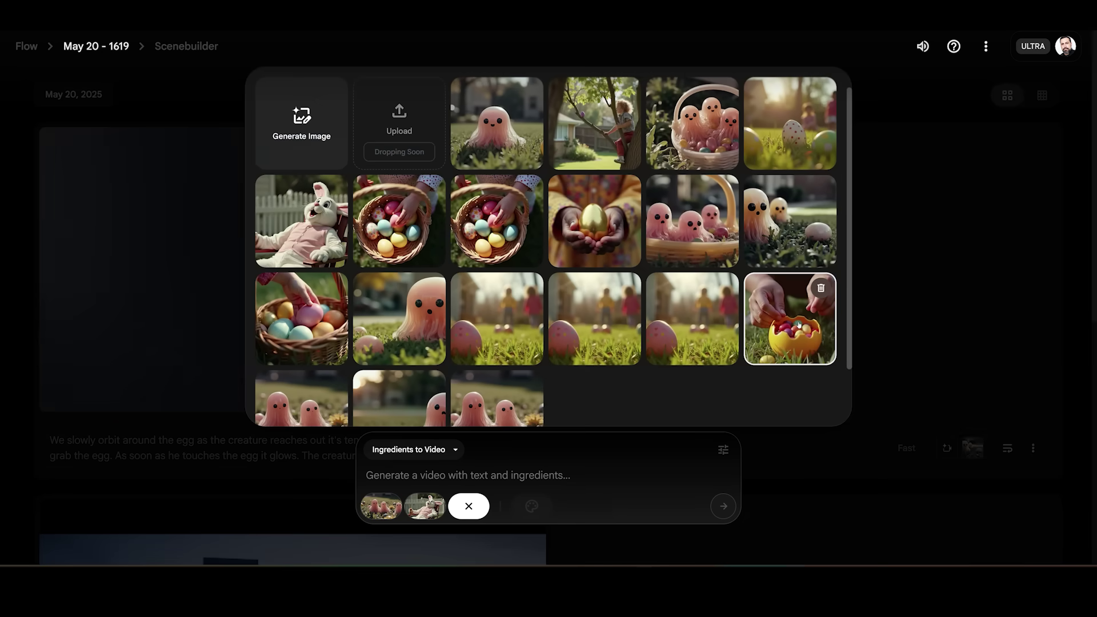
{"action": "left_click", "coordinate": [288, 318]}
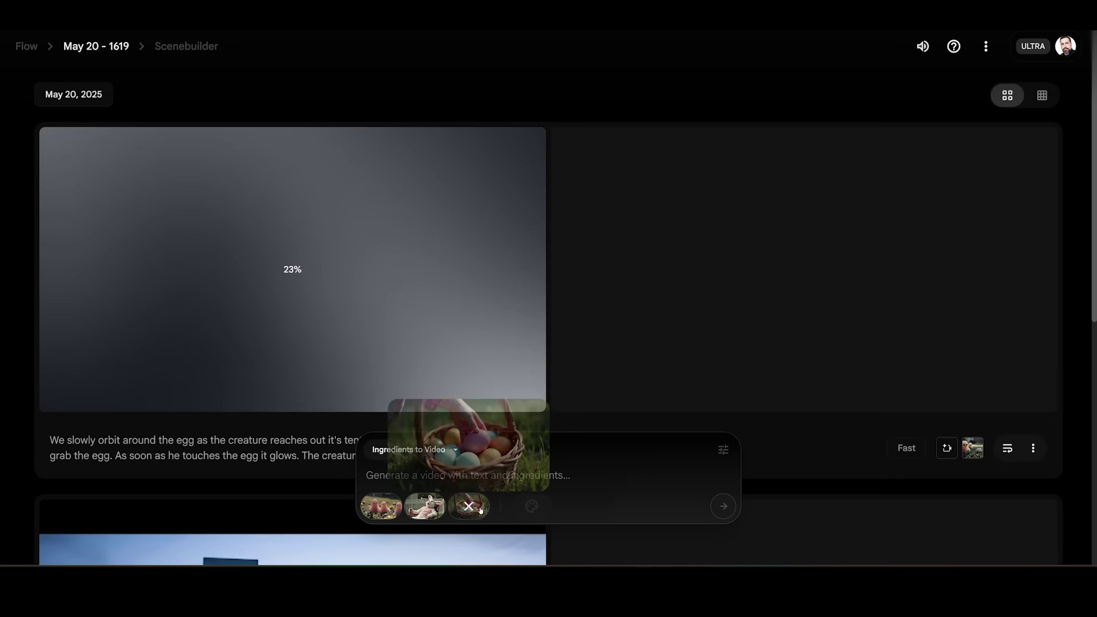
{"action": "left_click", "coordinate": [379, 477]}
Step: Write the suburban backyard fly-through prompt and submit it at Highest Quality
{"action": "type", "text": "we fly "}
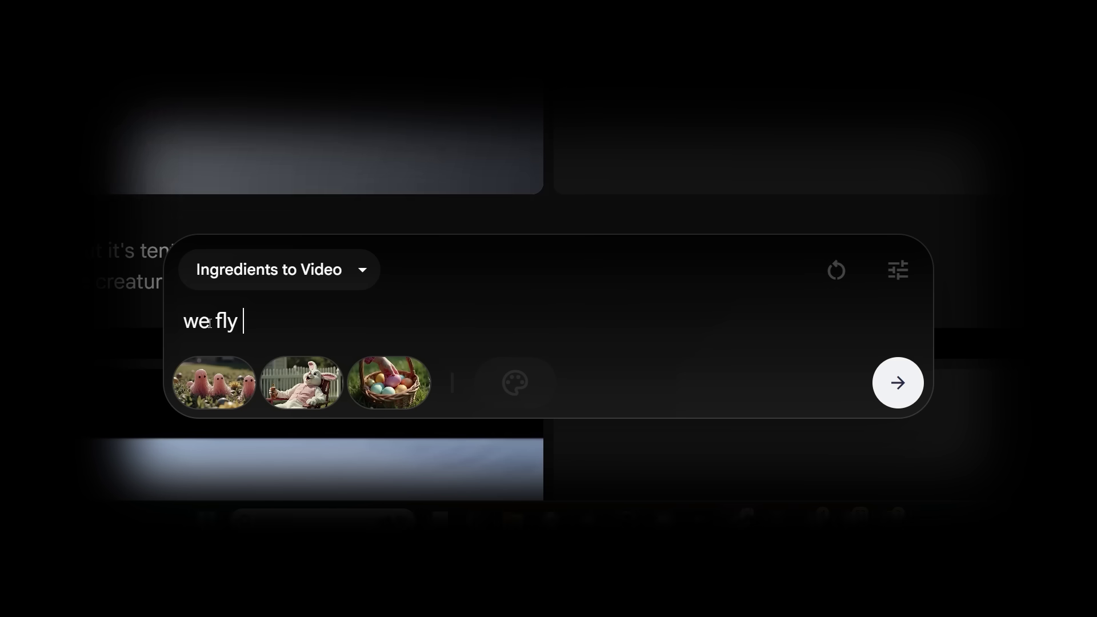
{"action": "type", "text": "through a scene in a backyard of "}
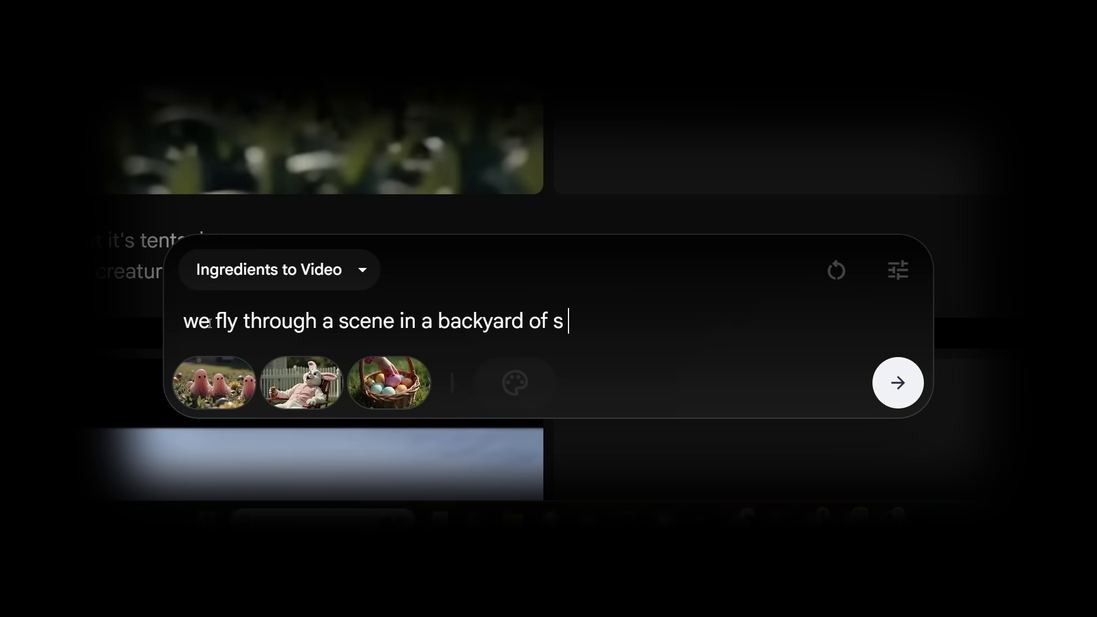
{"action": "type", "text": "suburban backyard. Starting at a group of small aliens we fly o"}
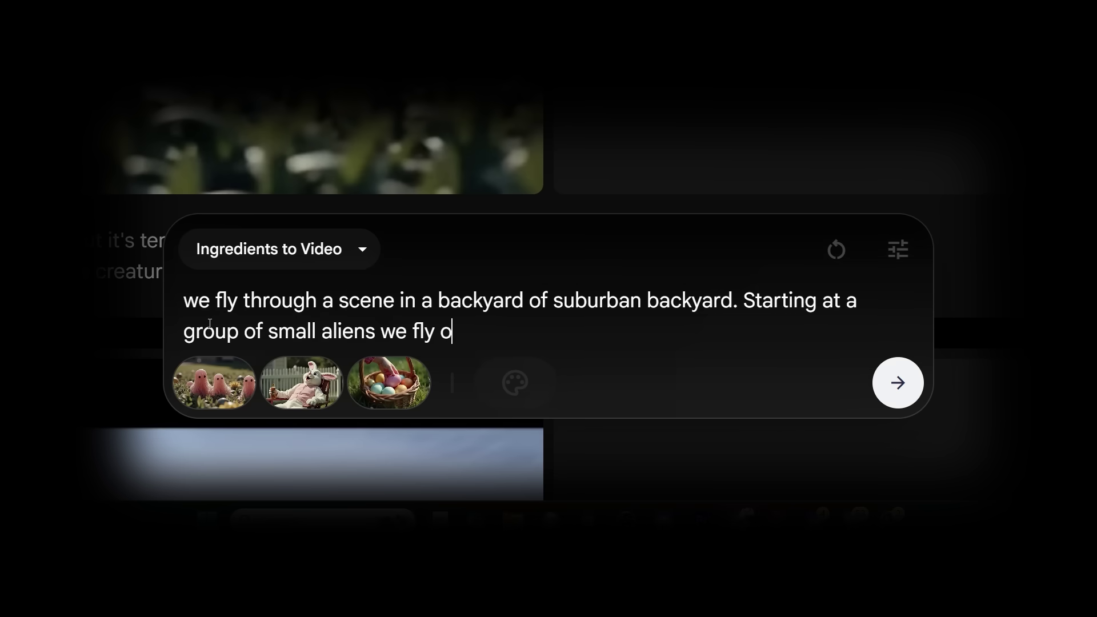
{"action": "type", "text": "ver a man in an easter bunny suit passed out on the lawn chair and end the shot on a hand putting an egg in the basket."}
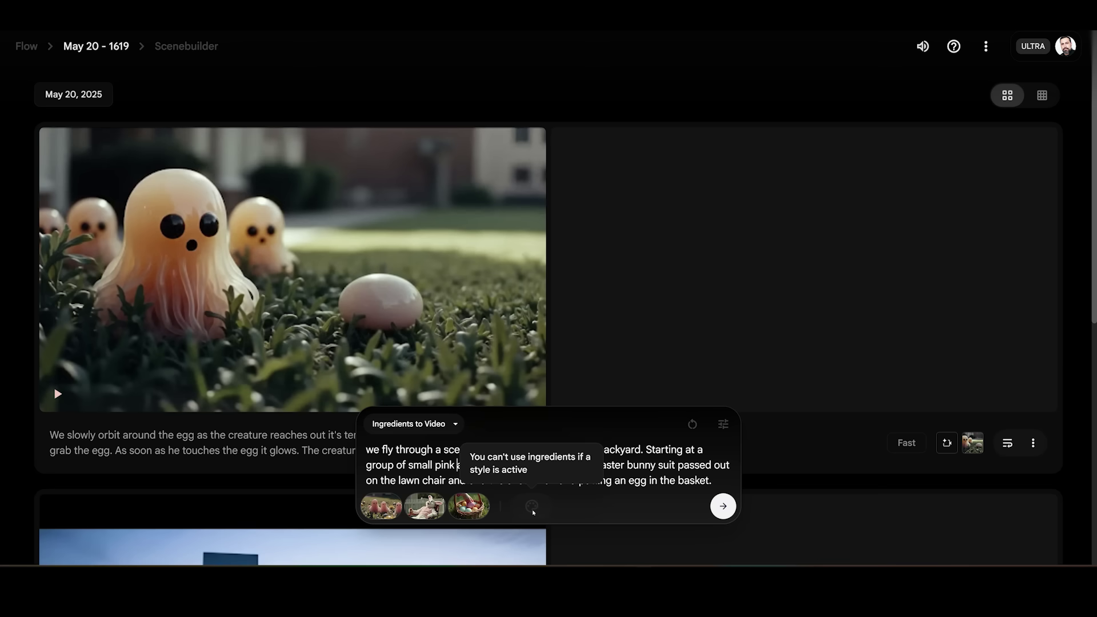
{"action": "left_click", "coordinate": [724, 426]}
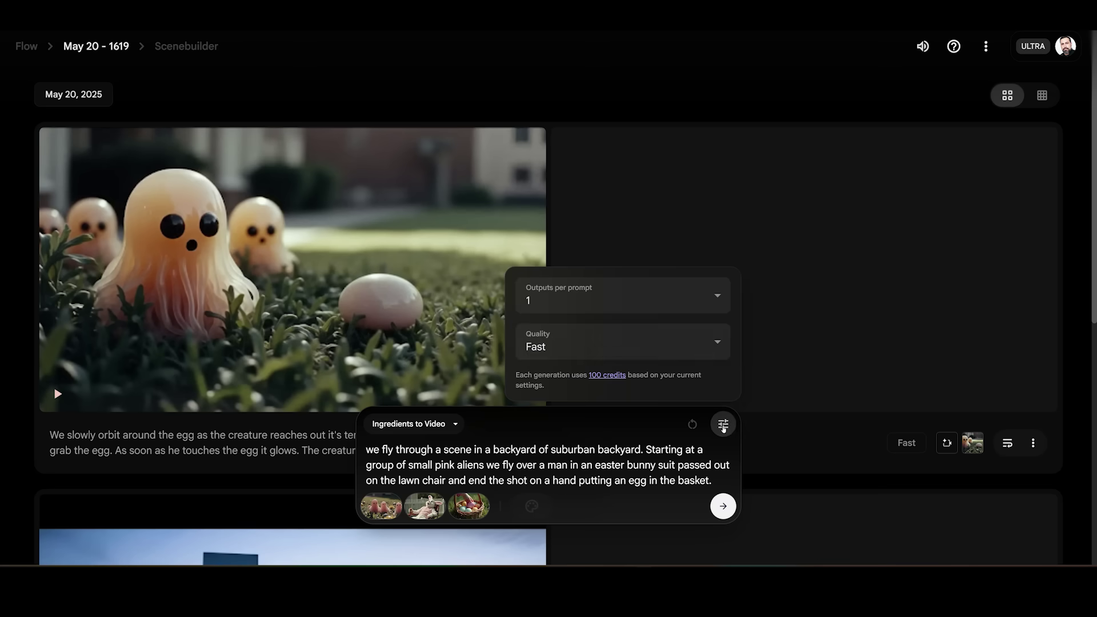
{"action": "left_click", "coordinate": [708, 349]}
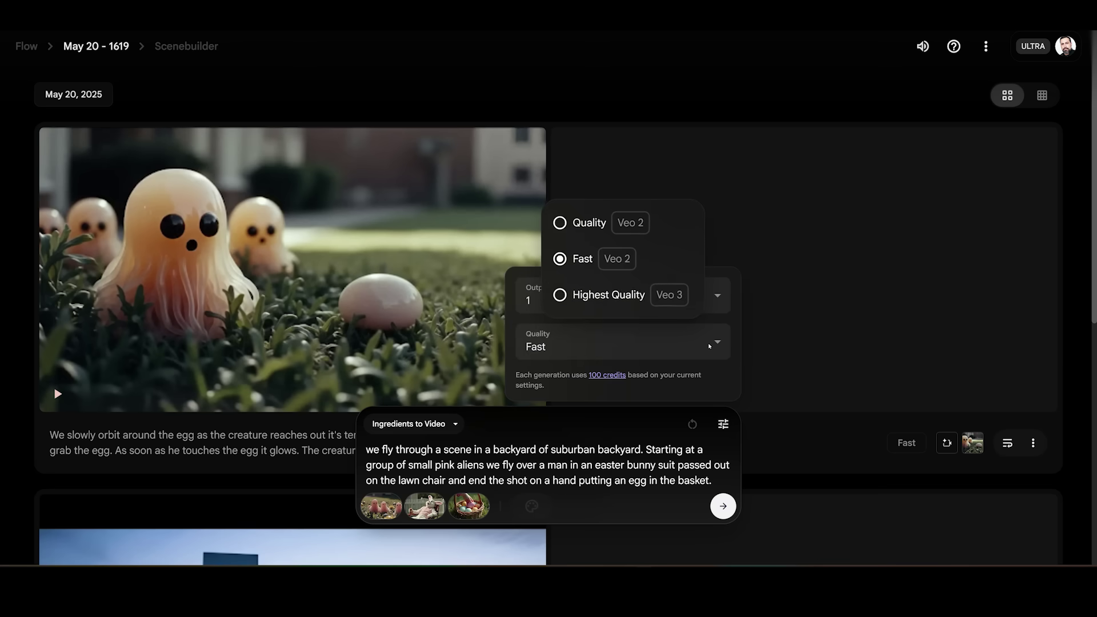
{"action": "left_click", "coordinate": [593, 297]}
{"action": "left_click", "coordinate": [723, 507]}
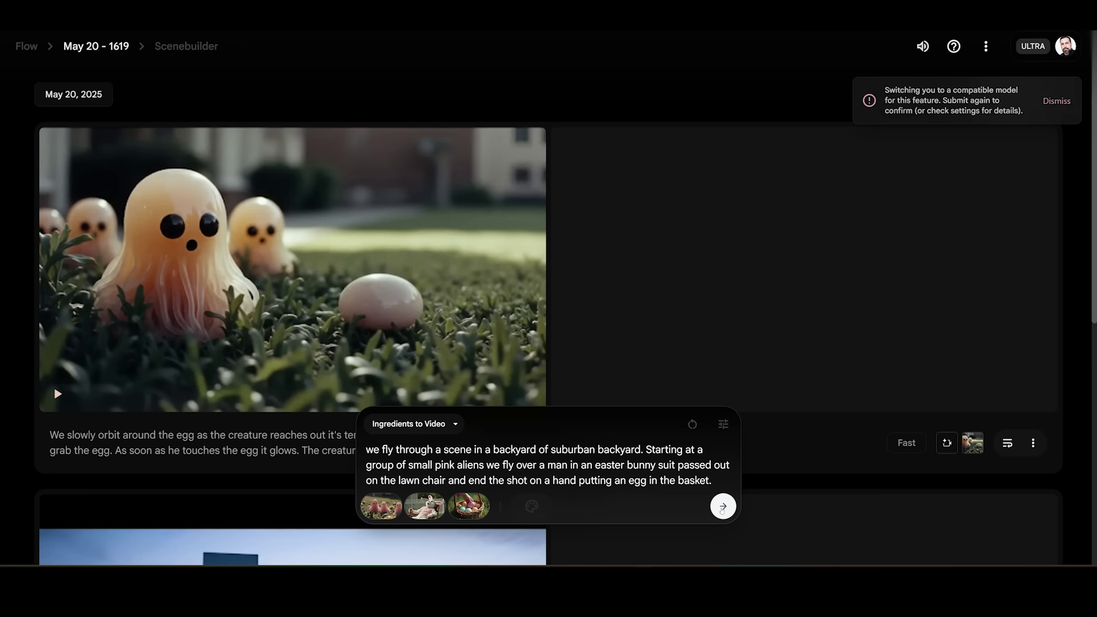
Step: Set generation quality back to Fast and resubmit the backyard prompt
{"action": "left_click", "coordinate": [724, 425]}
{"action": "left_click", "coordinate": [705, 345]}
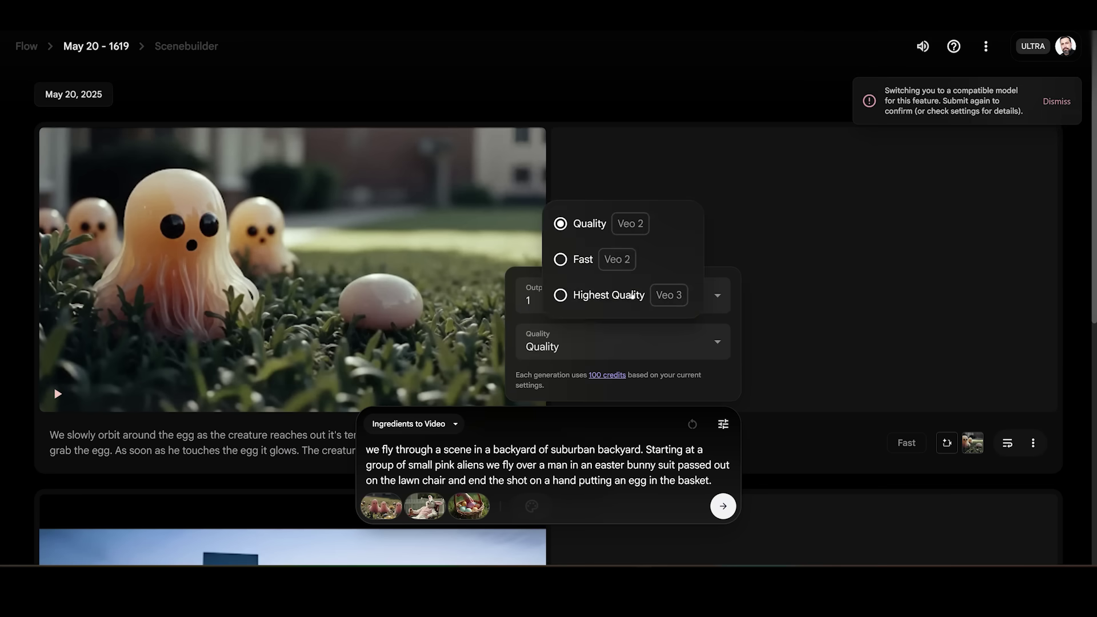
{"action": "left_click", "coordinate": [593, 268]}
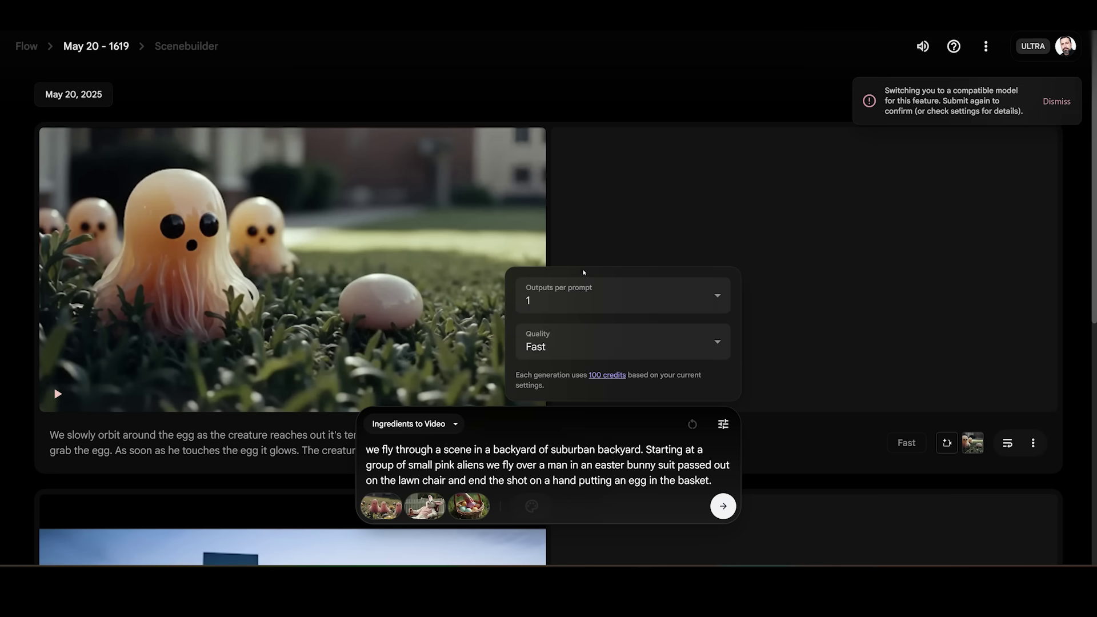
{"action": "left_click", "coordinate": [723, 507]}
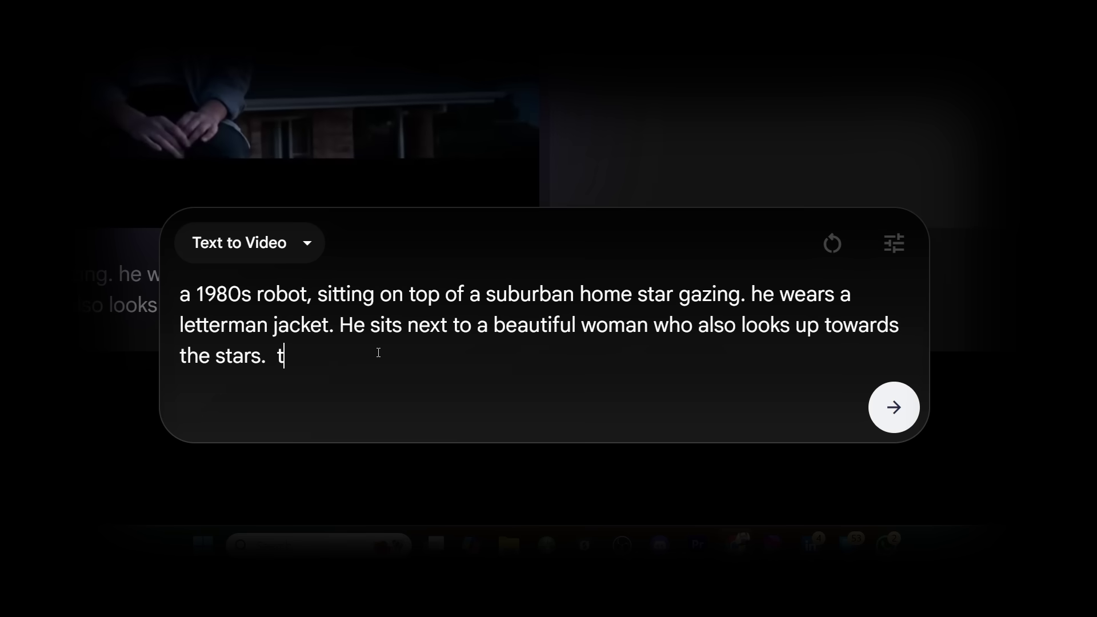
Step: Extend the robot prompt: camera tilts up, zooms through space to an alien planet with two rooftop aliens
{"action": "type", "text": "he camera t"}
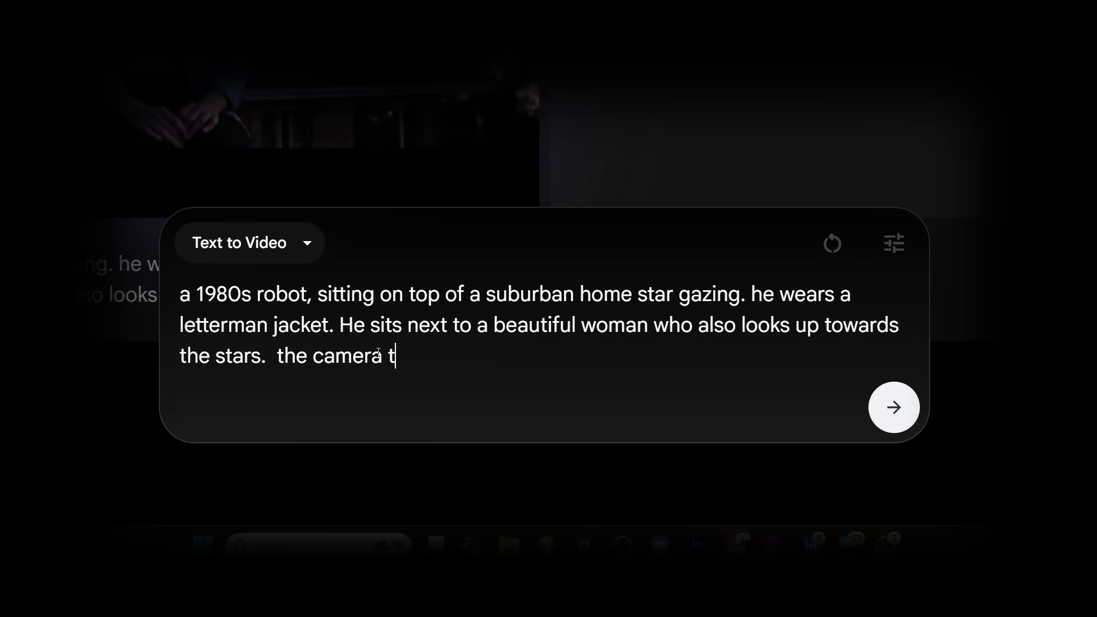
{"action": "type", "text": "ilts up and past"}
{"action": "key", "text": "BackSpace"}
{"action": "key", "text": "BackSpace"}
{"action": "key", "text": "BackSpace"}
{"action": "key", "text": "BackSpace"}
{"action": "type", "text": "then"}
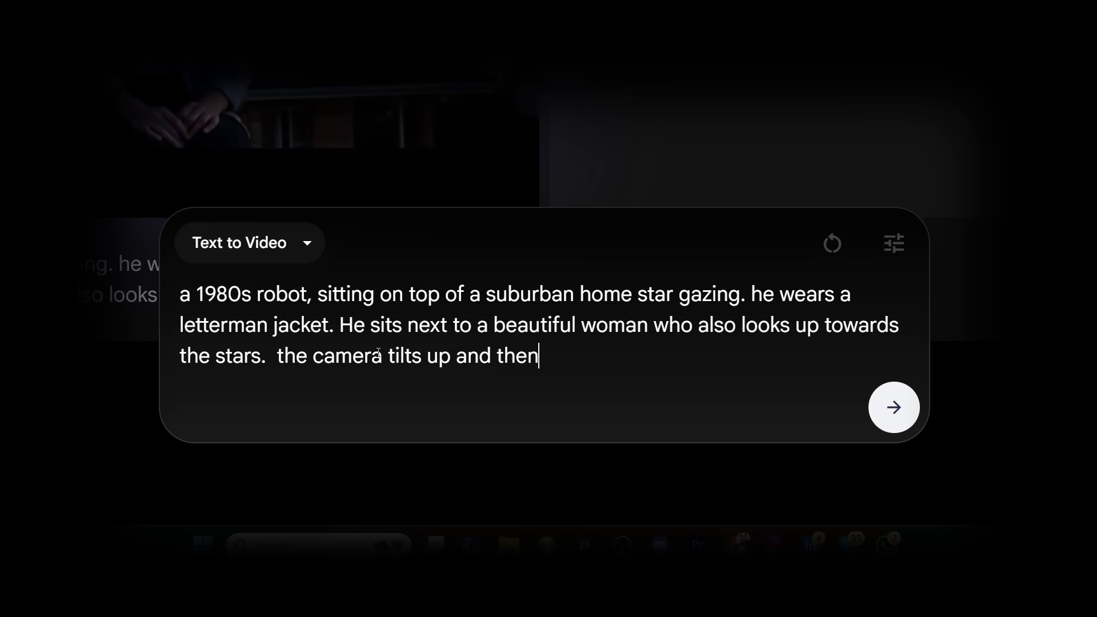
{"action": "type", "text": " zooms into space"}
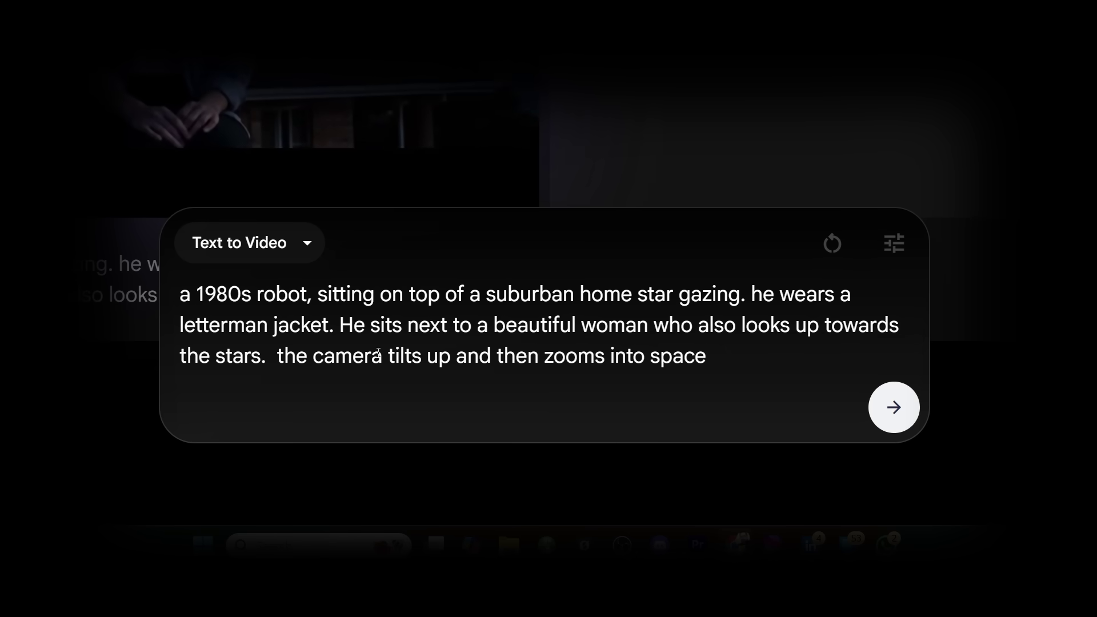
{"action": "key", "text": "BackSpace"}
{"action": "key", "text": "BackSpace"}
{"action": "key", "text": "BackSpace"}
{"action": "key", "text": "BackSpace"}
{"action": "key", "text": "BackSpace"}
{"action": "key", "text": "BackSpace"}
{"action": "key", "text": "BackSpace"}
{"action": "key", "text": "BackSpace"}
{"action": "key", "text": "BackSpace"}
{"action": "key", "text": "BackSpace"}
{"action": "key", "text": "BackSpace"}
{"action": "type", "text": "through space "}
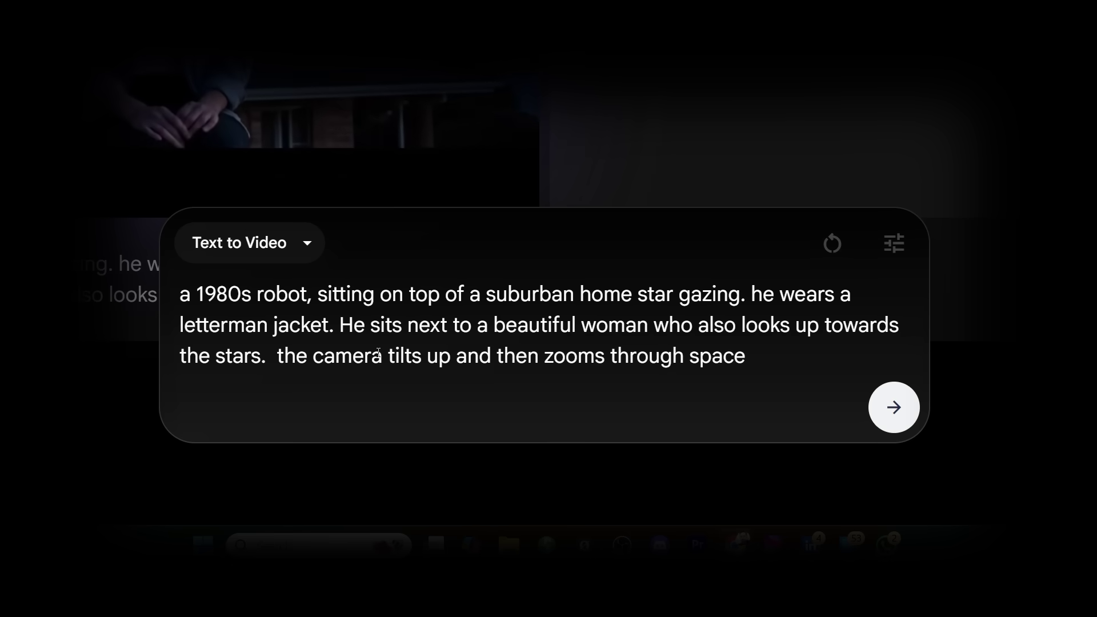
{"action": "type", "text": "landing at an alien"}
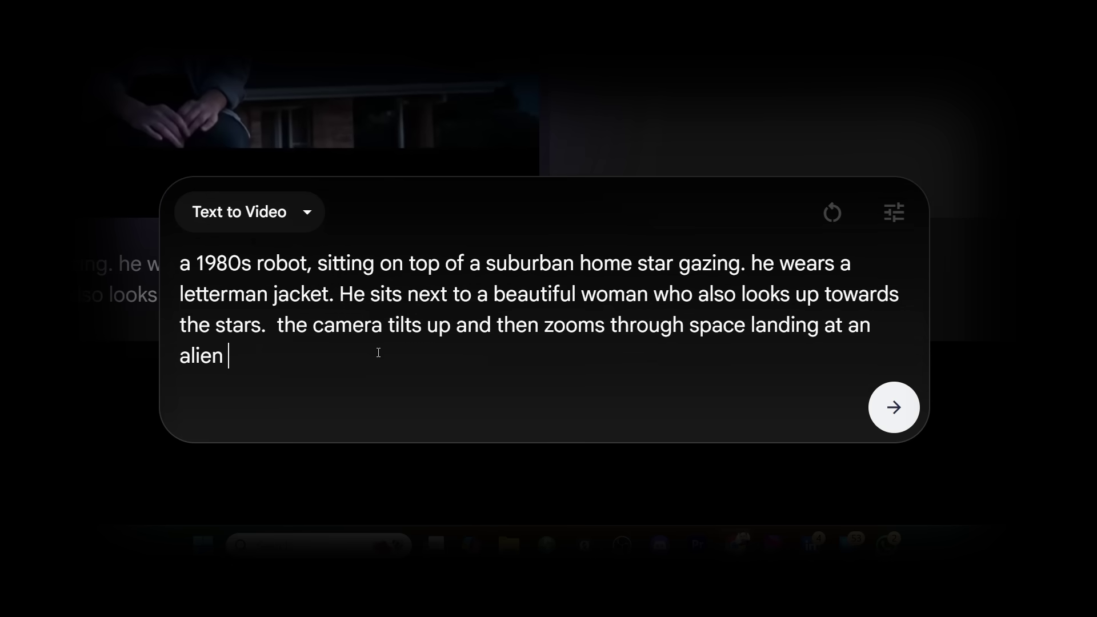
{"action": "type", "text": " planet where "}
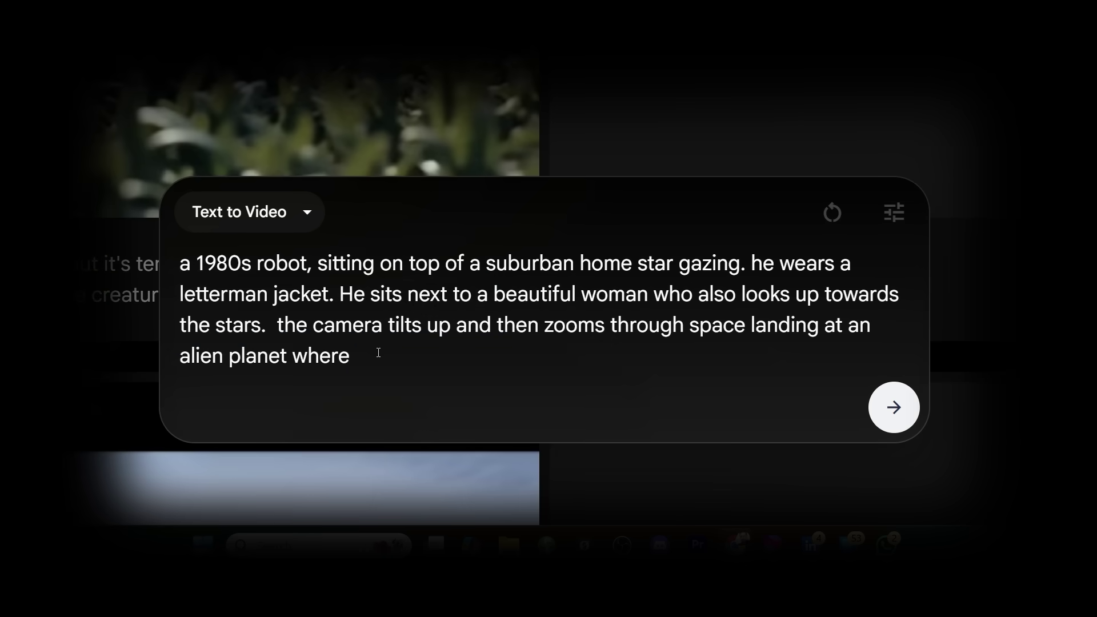
{"action": "type", "text": "two aliens are sitting on the "}
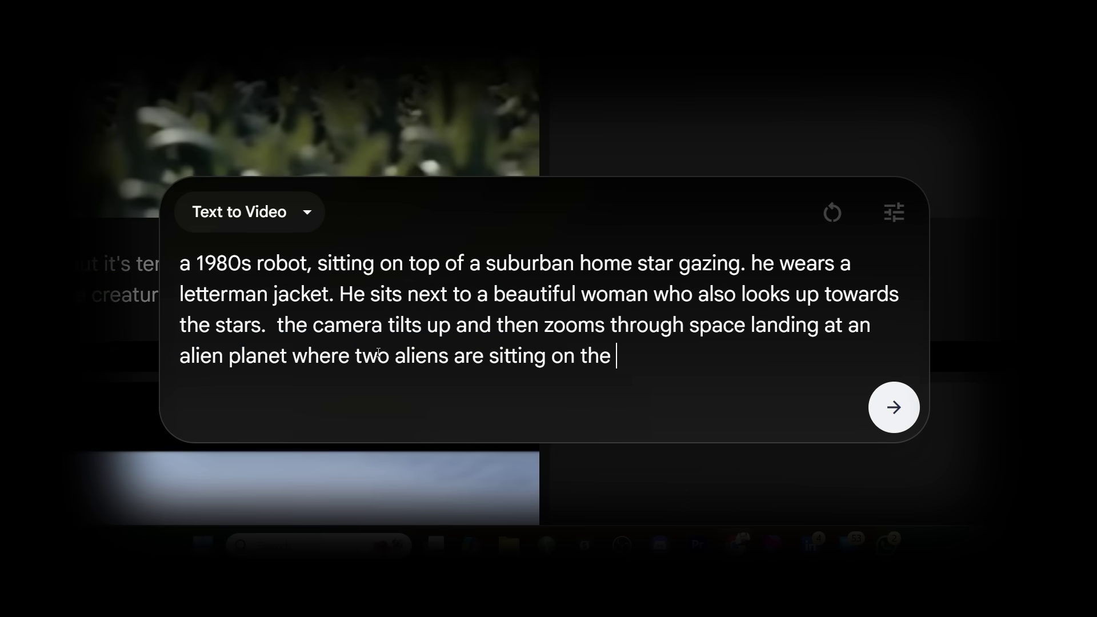
{"action": "type", "text": "roof similar to the robot and woman"}
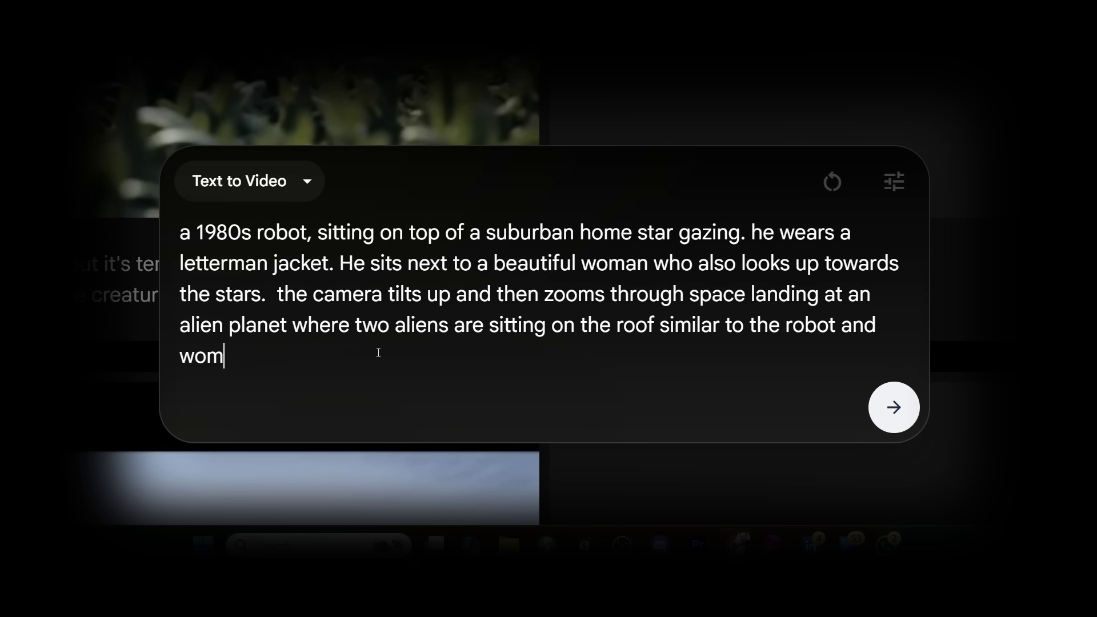
{"action": "type", "text": ".  The aliens also look up at the sky"}
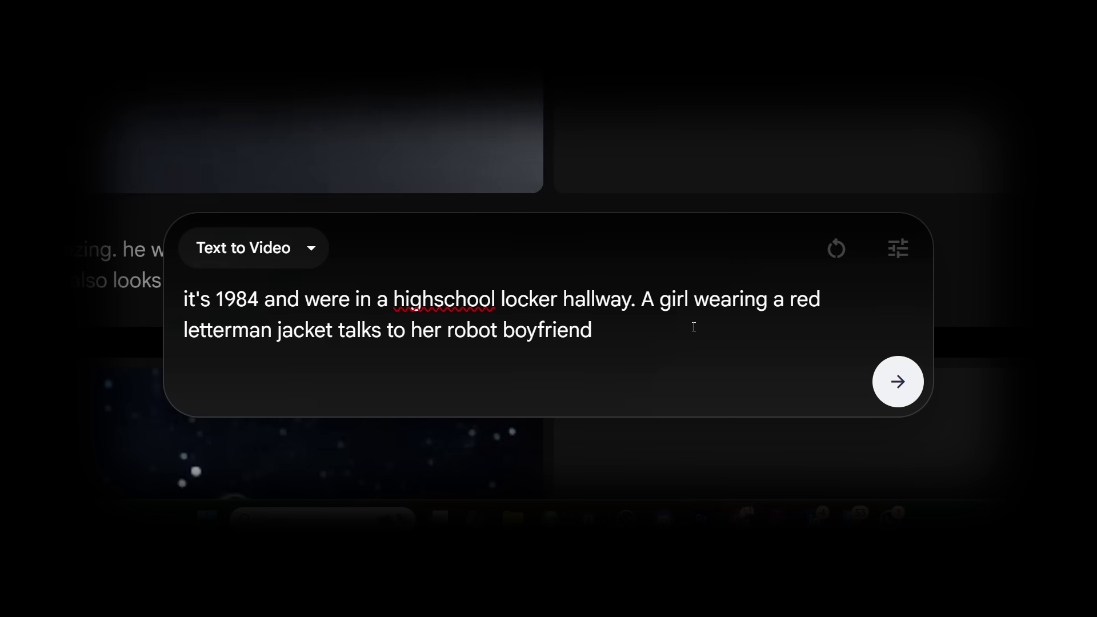
Step: Finish the hallway prompt with her whispered woodchuck tongue-twister and check the Quality options
{"action": "key", "text": "BackSpace"}
{"action": "type", "text": ". She whispers to hi"}
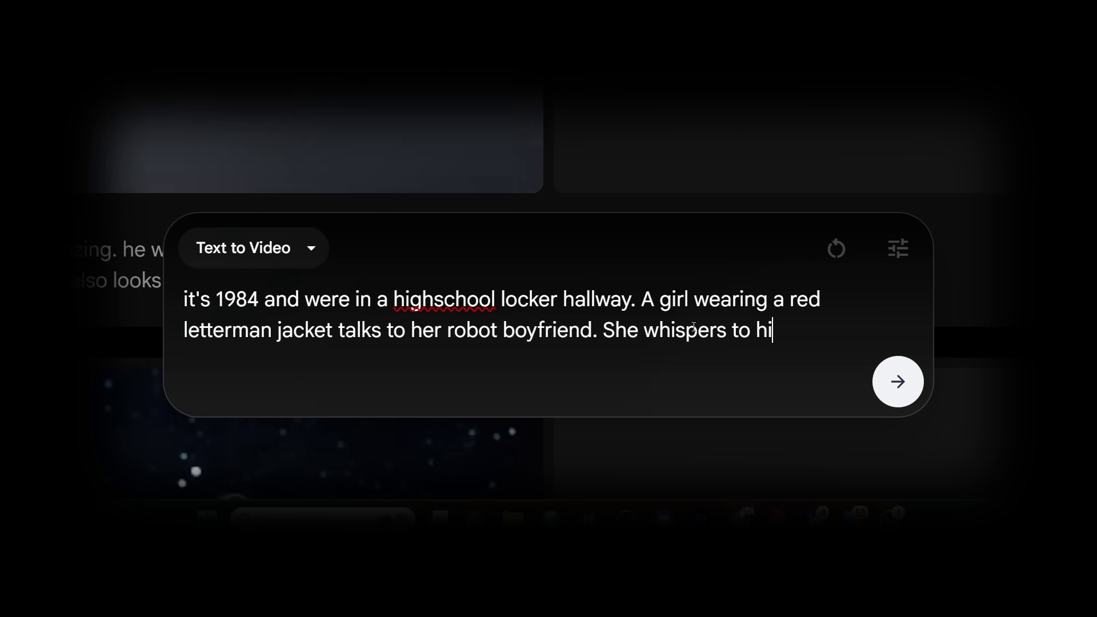
{"action": "type", "text": "m \"How much wood, would "}
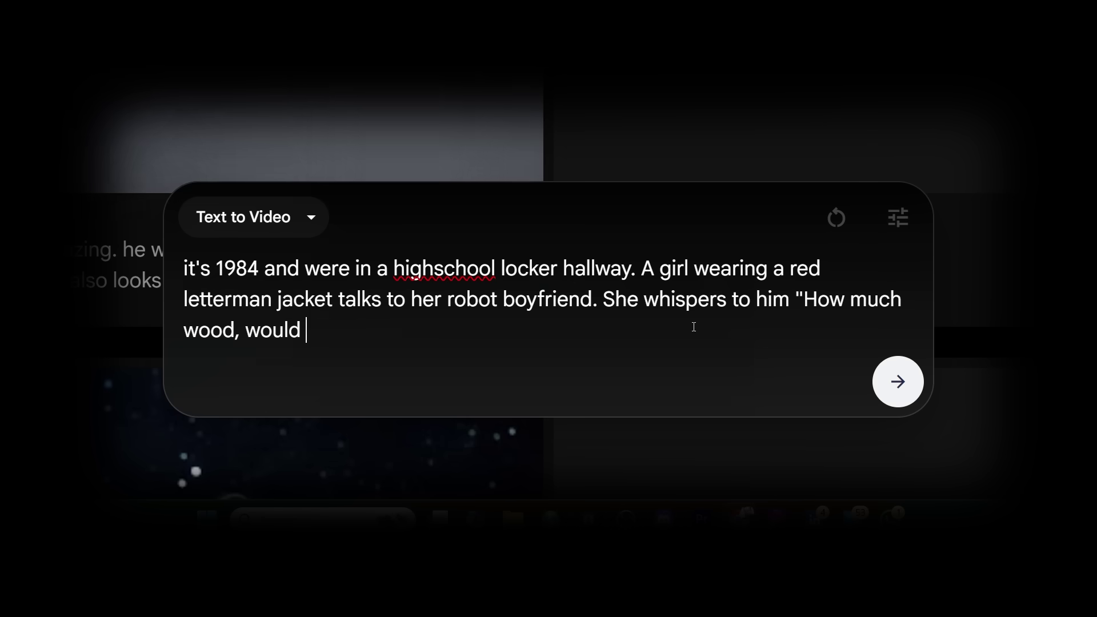
{"action": "type", "text": "a wood chuck, ch"}
{"action": "key", "text": "BackSpace"}
{"action": "type", "text": "k, chuck, if a wood"}
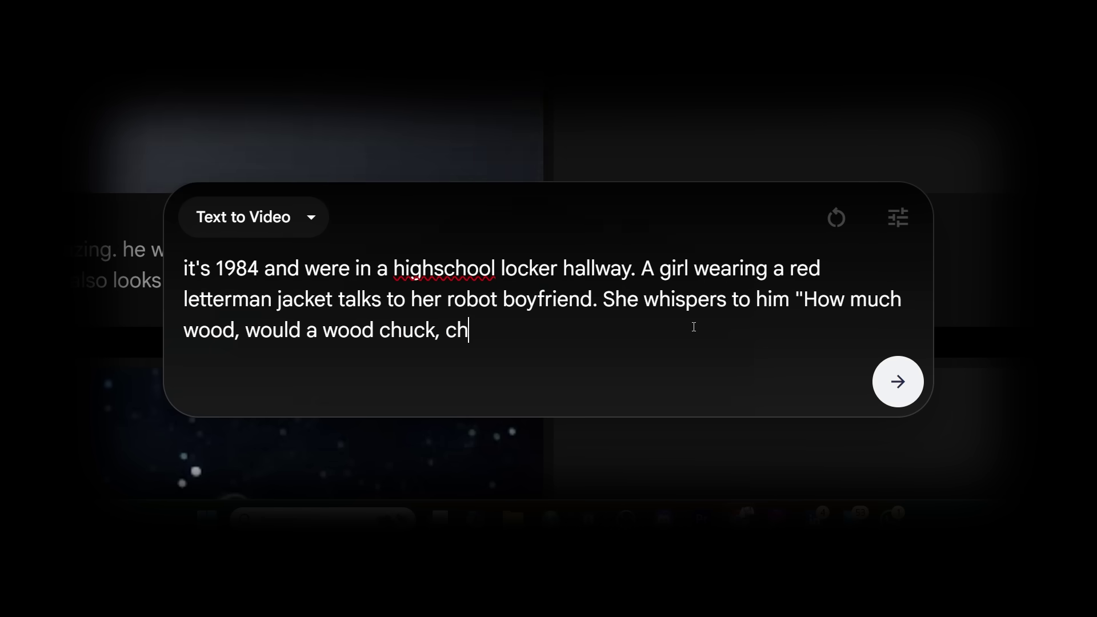
{"action": "type", "text": " chuck could chuck wood?\""}
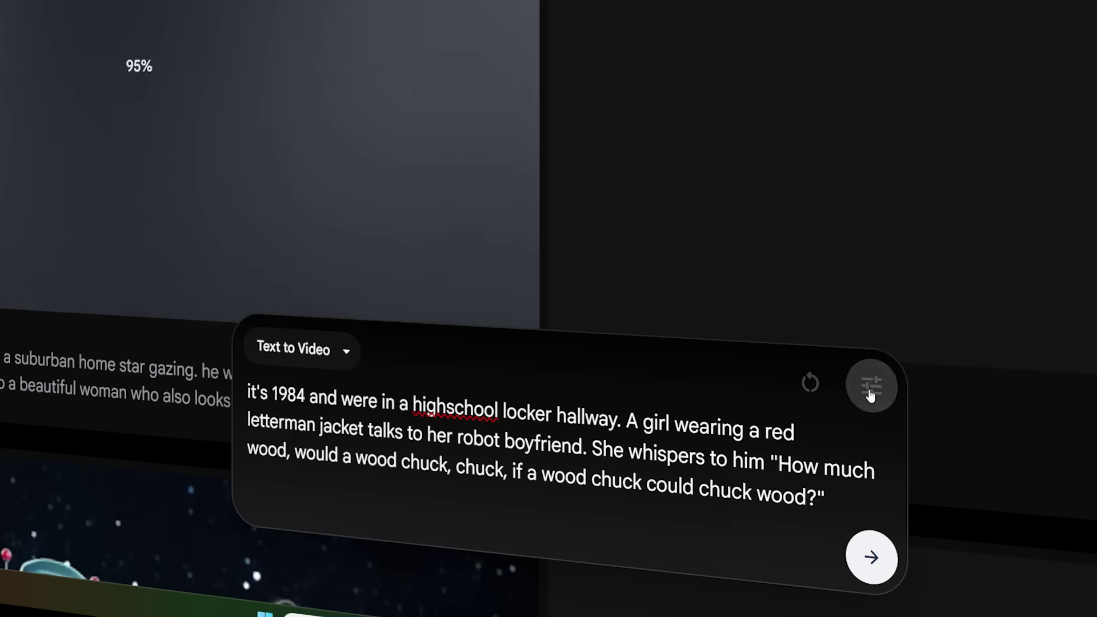
{"action": "left_click", "coordinate": [872, 386]}
{"action": "left_click", "coordinate": [801, 229]}
{"action": "key", "text": "Escape"}
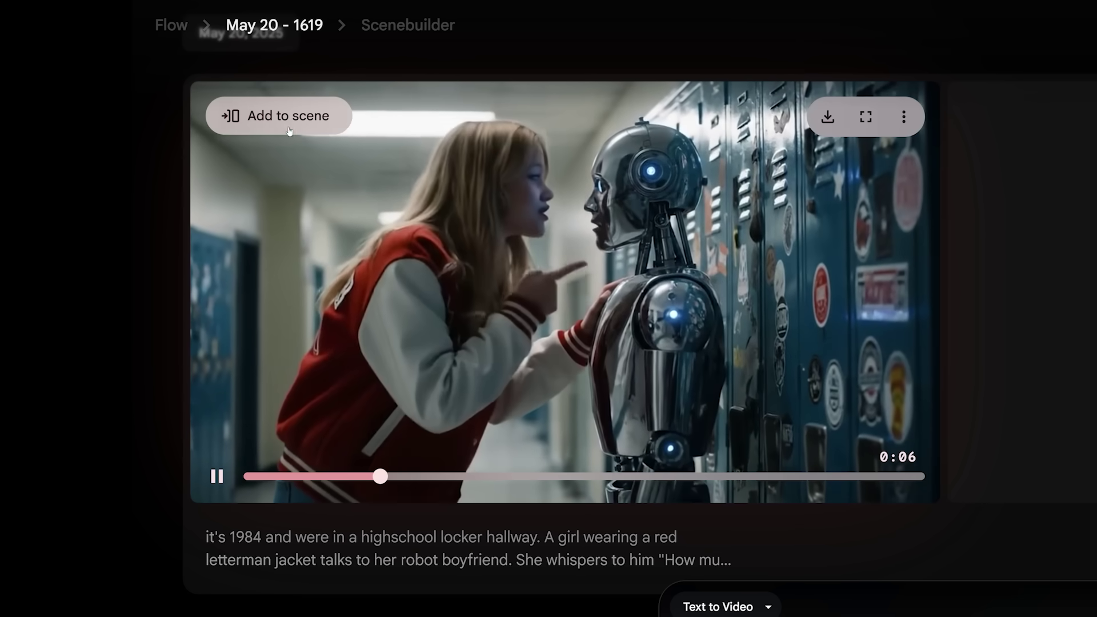
Step: Add the hallway clip to the scene, play it, and use the girl-and-robot image as starting frame
{"action": "left_click", "coordinate": [291, 125]}
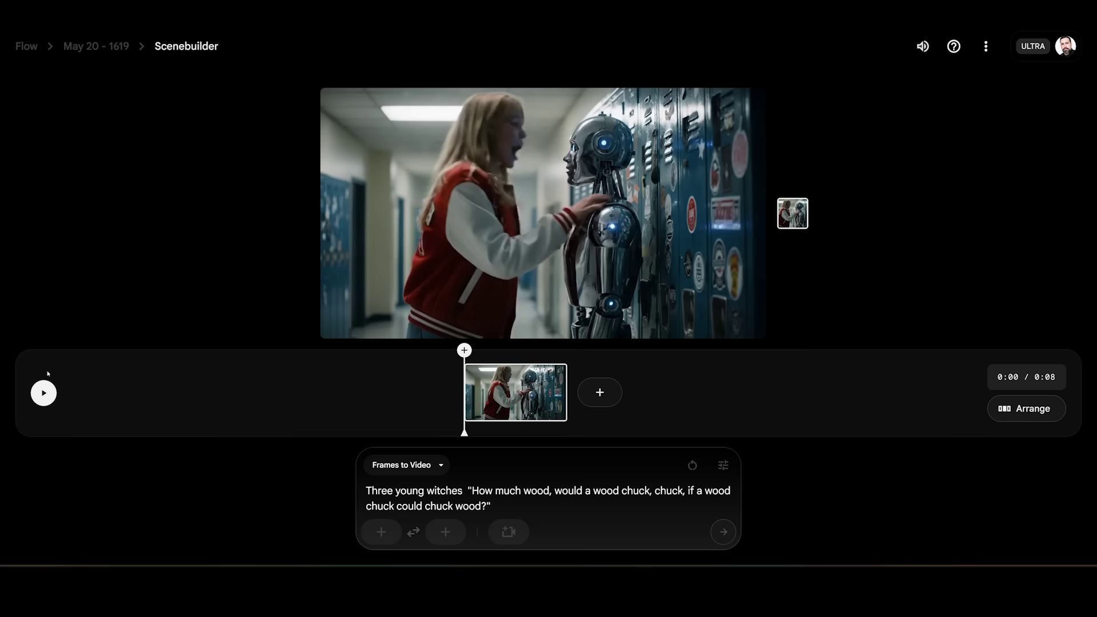
{"action": "left_click", "coordinate": [44, 395]}
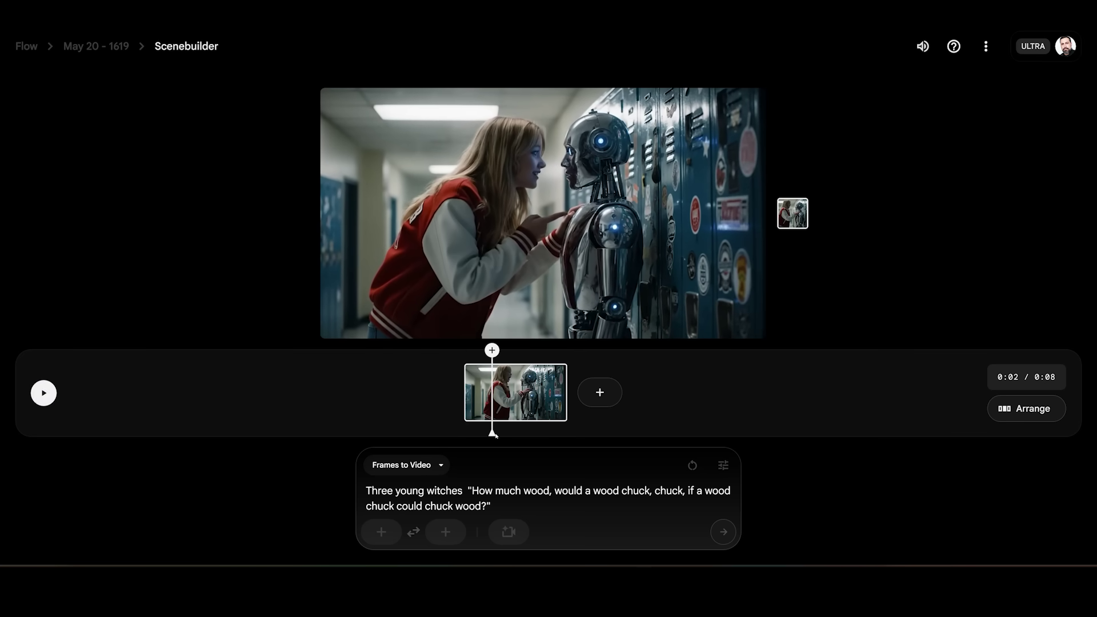
{"action": "left_click", "coordinate": [382, 532]}
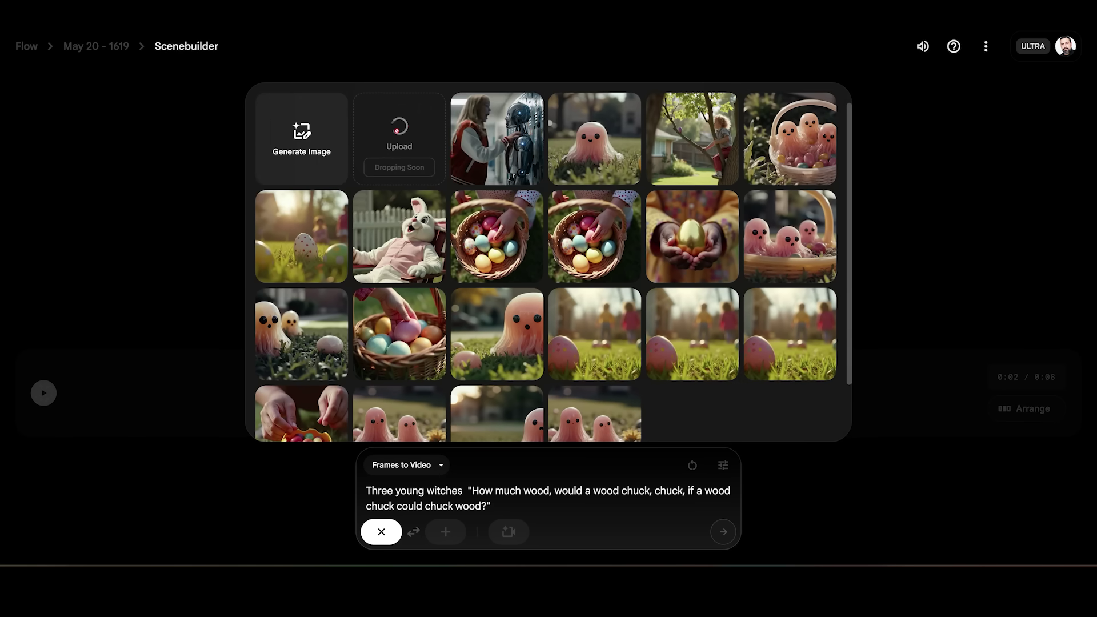
{"action": "left_click", "coordinate": [513, 145]}
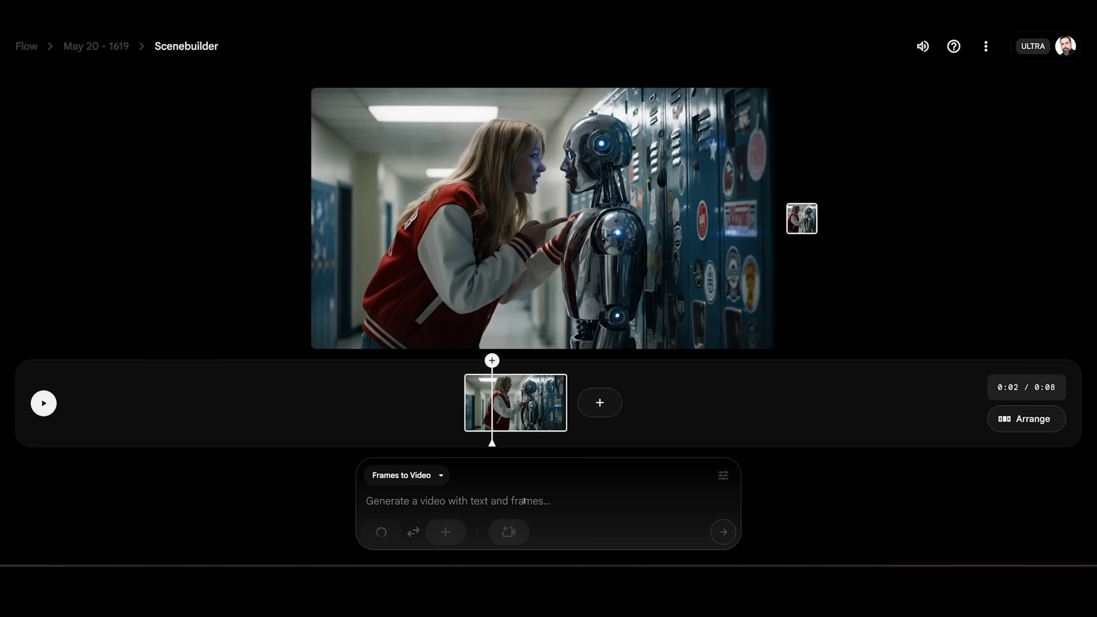
Step: Review the quality settings, then return to the May 20 - 1619 project
{"action": "left_click", "coordinate": [722, 477]}
{"action": "left_click", "coordinate": [669, 411]}
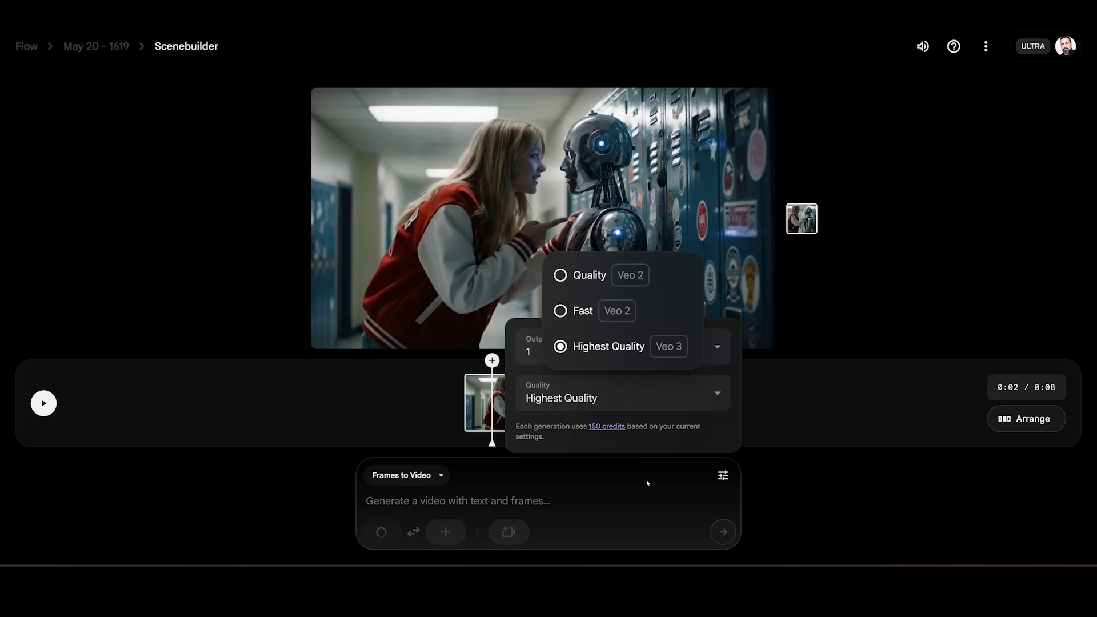
{"action": "key", "text": "Escape"}
{"action": "left_click", "coordinate": [490, 503]}
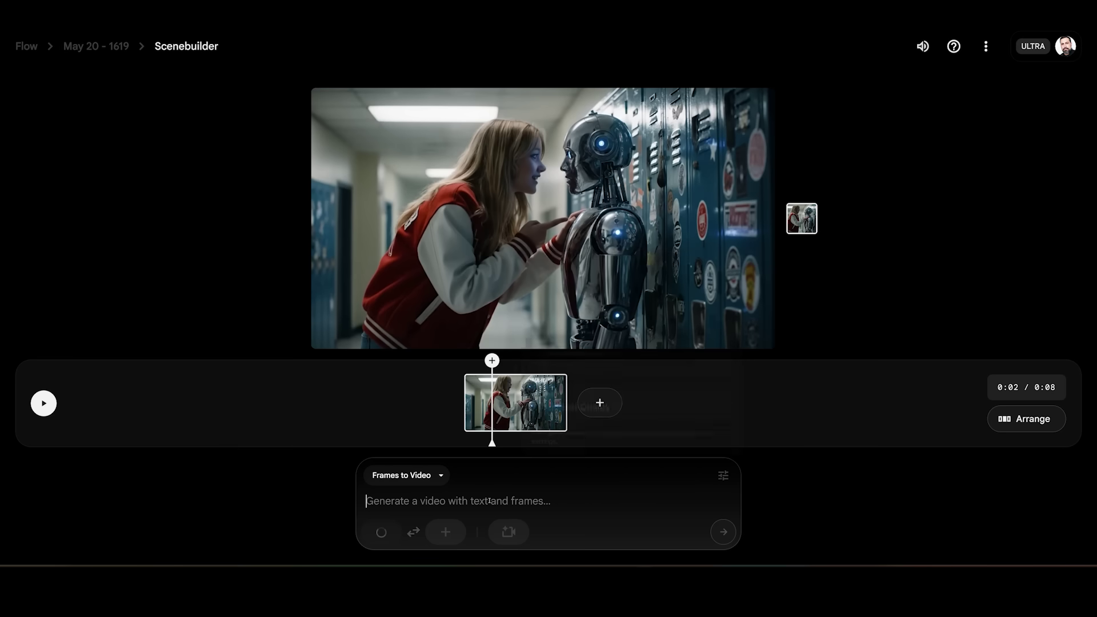
{"action": "left_click", "coordinate": [64, 48]}
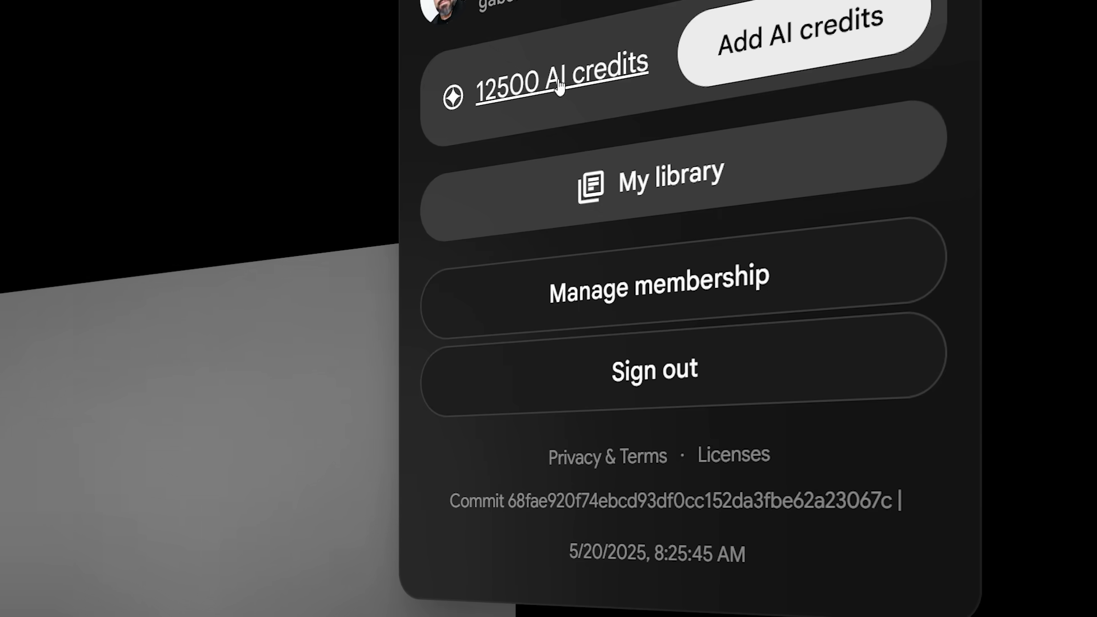
Step: From the 12500 AI credits balance, go to Add AI credits to reach the $124.99/mo Google AI Ultra offer
{"action": "left_click", "coordinate": [774, 56]}
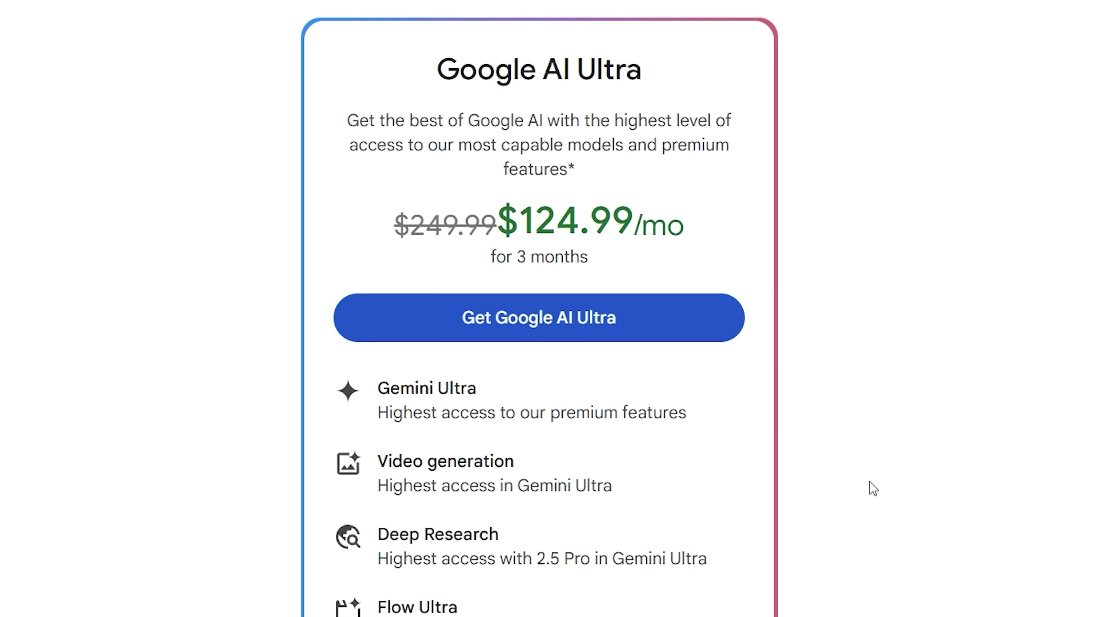
Step: Start Get Google AI Ultra and scroll through the Pro versus Ultra plan cards
{"action": "left_click", "coordinate": [669, 337]}
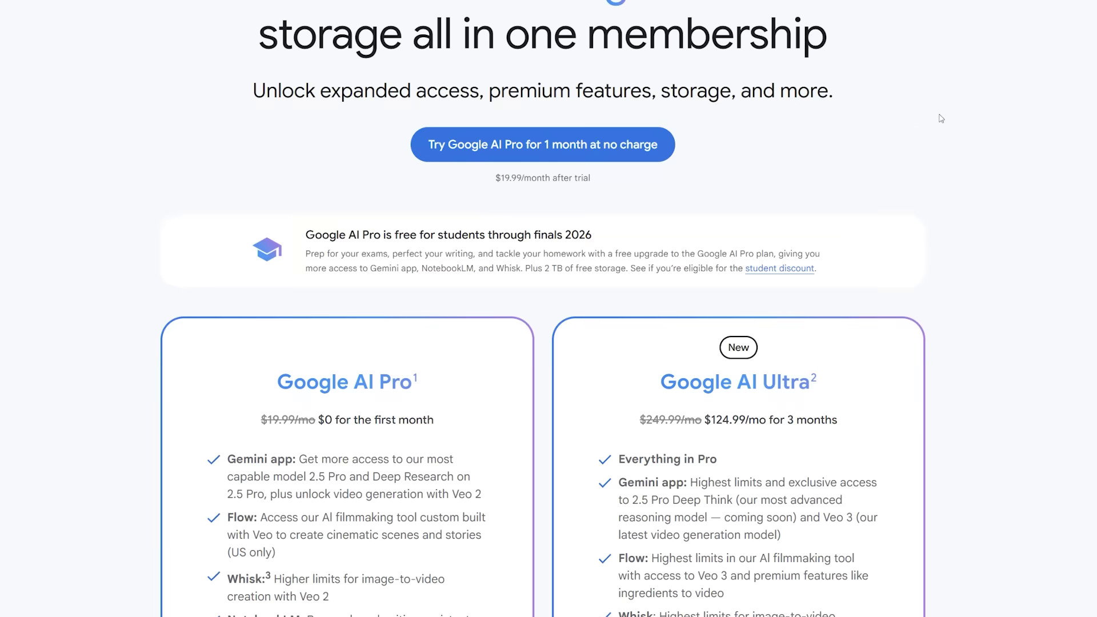
{"action": "scroll", "coordinate": [941, 117], "scroll_direction": "down", "scroll_amount": 10}
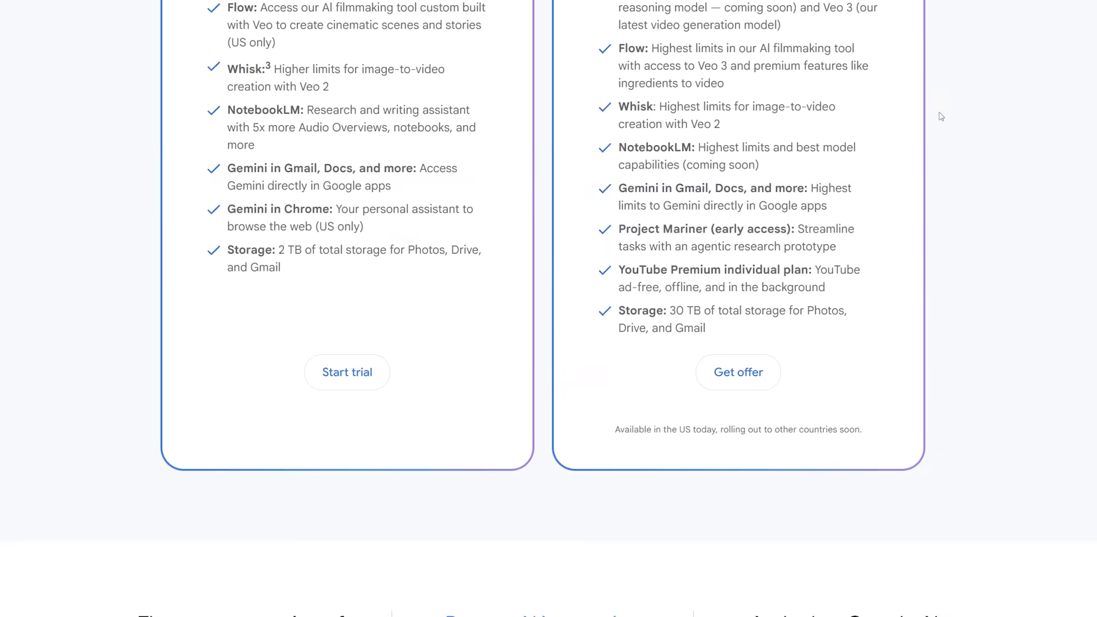
{"action": "scroll", "coordinate": [942, 117], "scroll_direction": "up", "scroll_amount": 4}
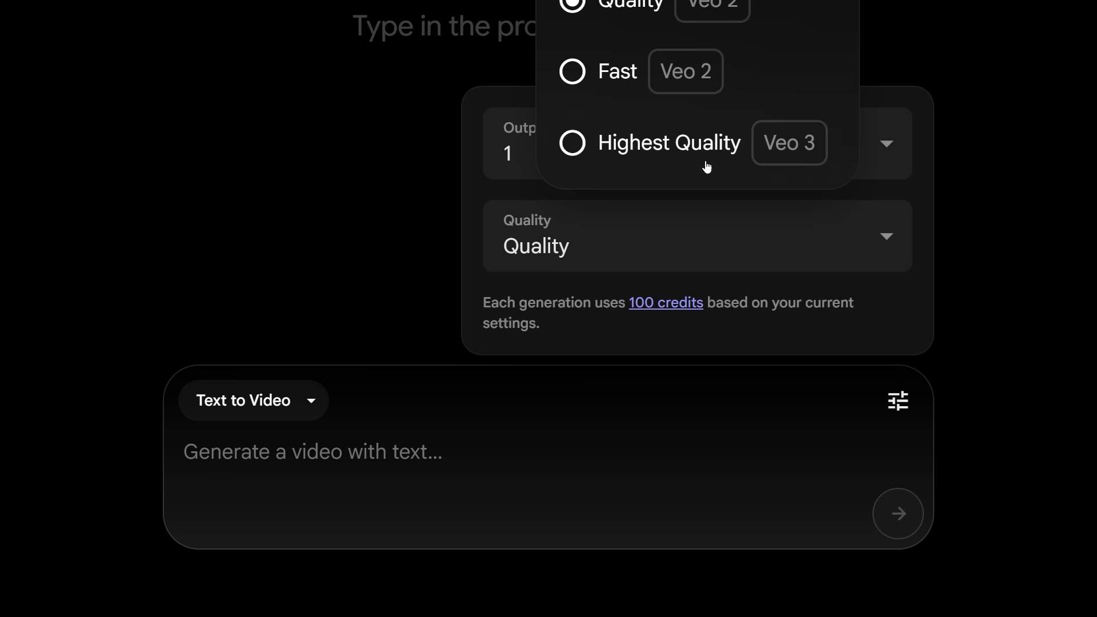
Step: Set Text to Video quality to Highest Quality, noting its 150 credits per generation
{"action": "left_click", "coordinate": [688, 150]}
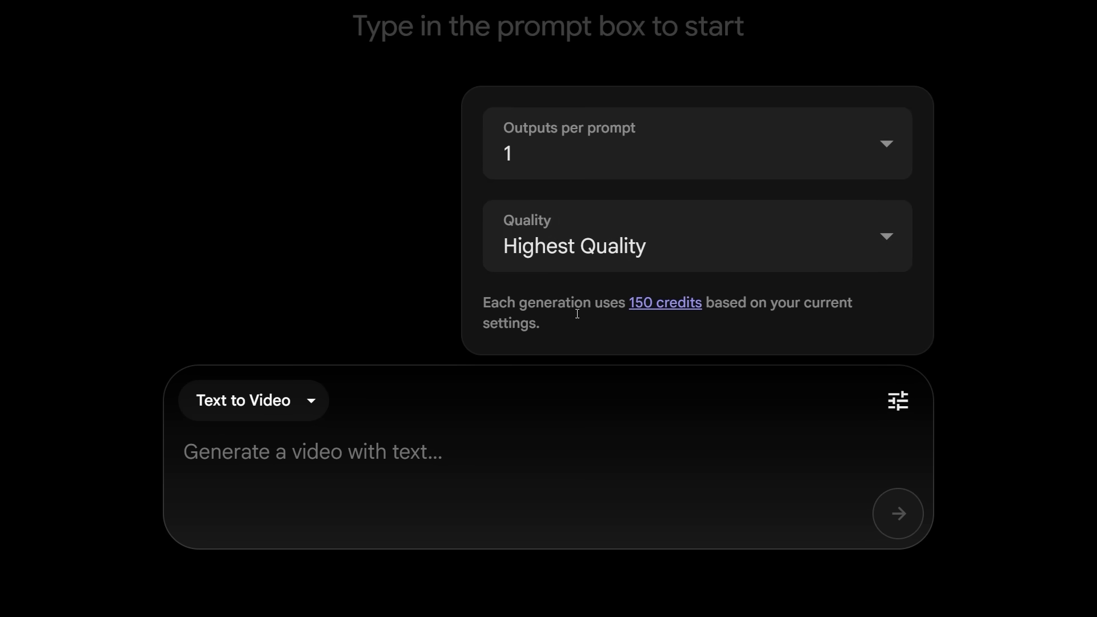
{"action": "left_click_drag", "start_coordinate": [494, 305], "coordinate": [690, 332]}
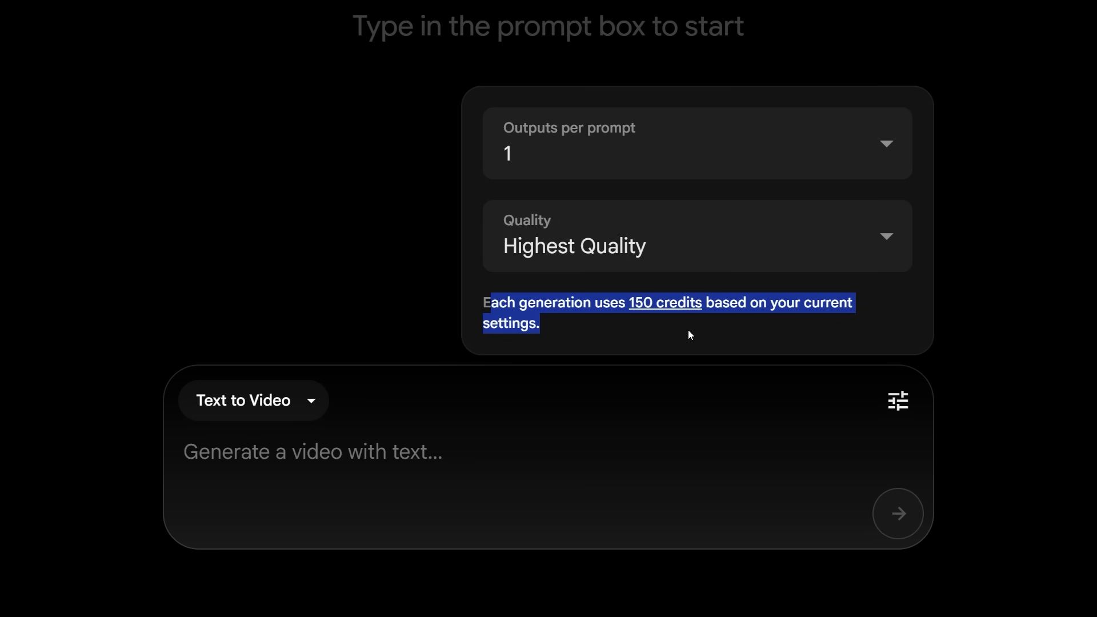
{"action": "left_click_drag", "start_coordinate": [486, 296], "coordinate": [710, 307]}
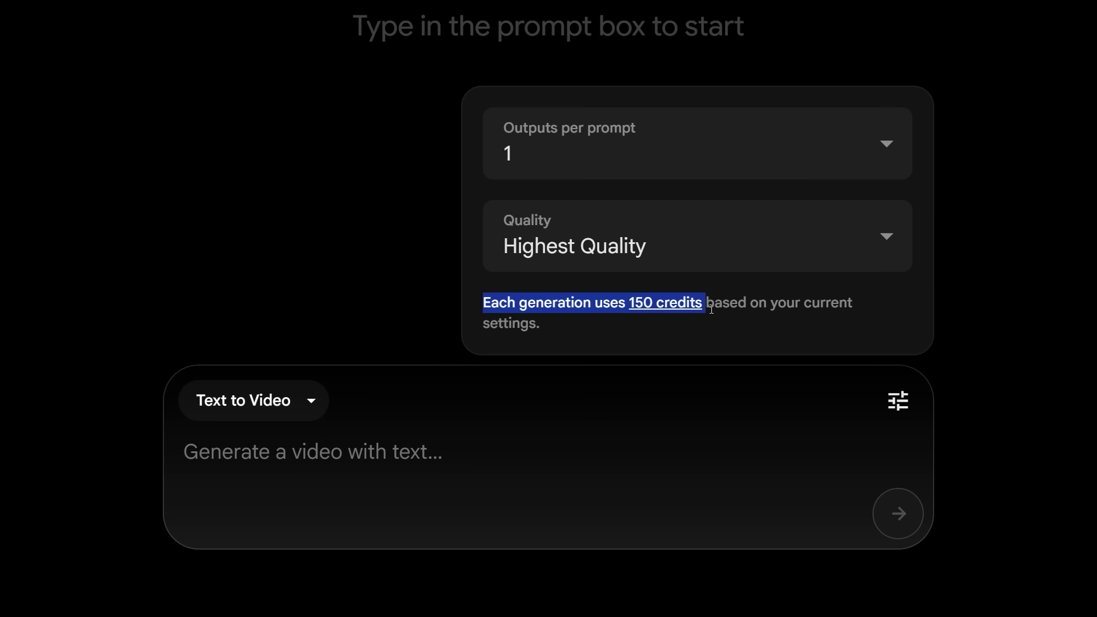
Step: Replace the prompt's poem lines with a pasted slow-zoom prompt of a woman reciting 'If you can keep your head'
{"action": "key", "text": "alt+Tab"}
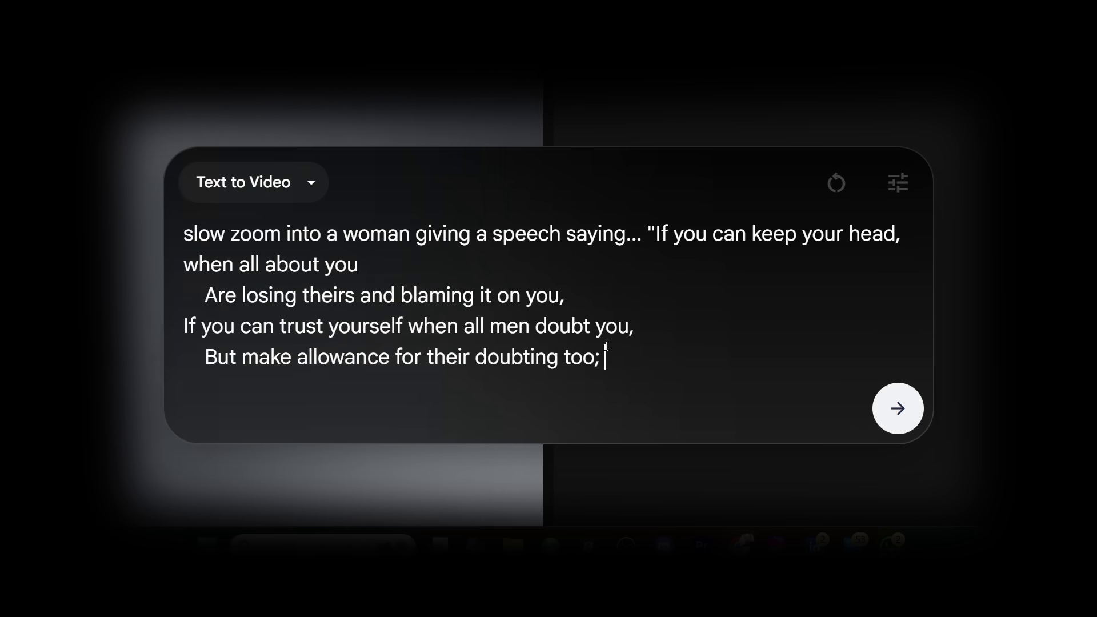
{"action": "left_click_drag", "start_coordinate": [605, 358], "coordinate": [653, 230]}
{"action": "type", "text": "\"If you can keep your head when all about you Are losing theirs and blaming it on you; If you can trust yourself when all men doubt you, But make allowance for their doubting too;"}
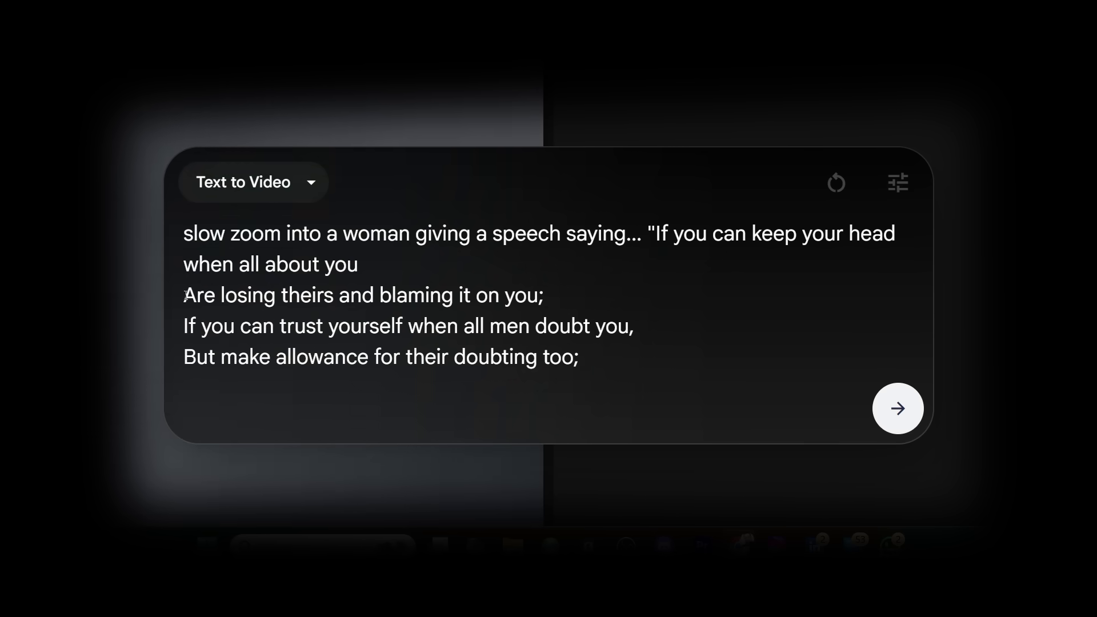
{"action": "left_click", "coordinate": [441, 271]}
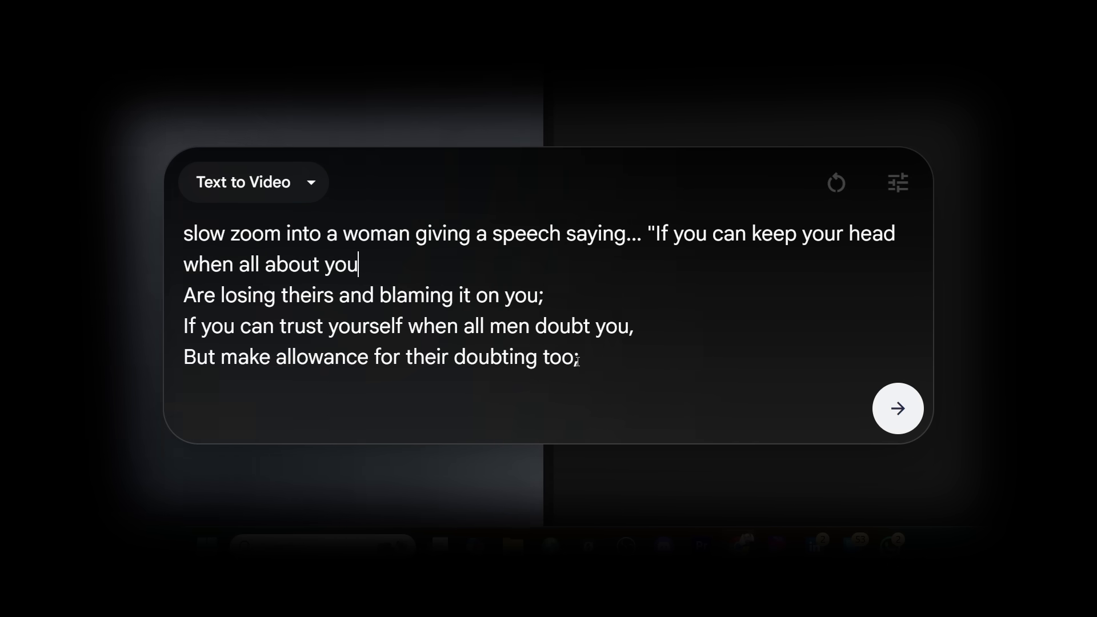